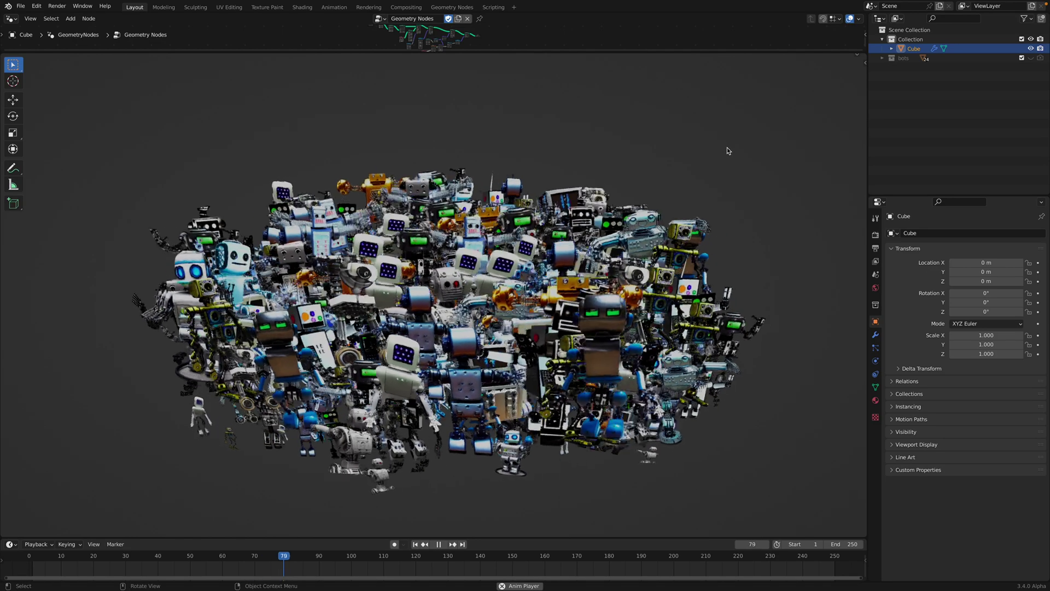
Step: Play the robot crowd animation and inspect the crowd from closer and slightly different angles in the viewport
key(space)
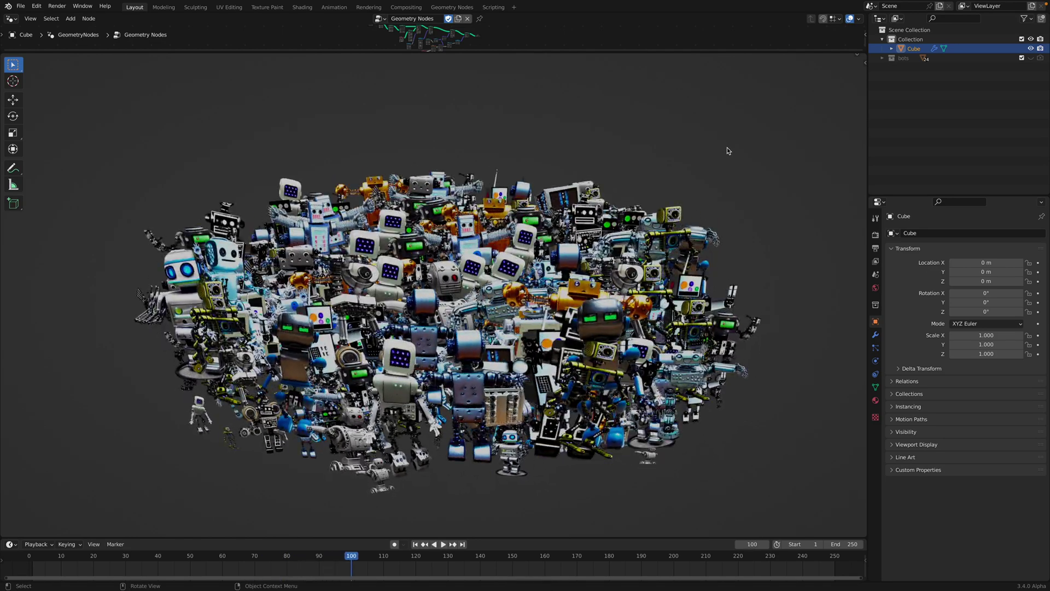
middle_drag(684, 176, 674, 176)
scroll(673, 175, up, 1)
scroll(672, 176, down, 1)
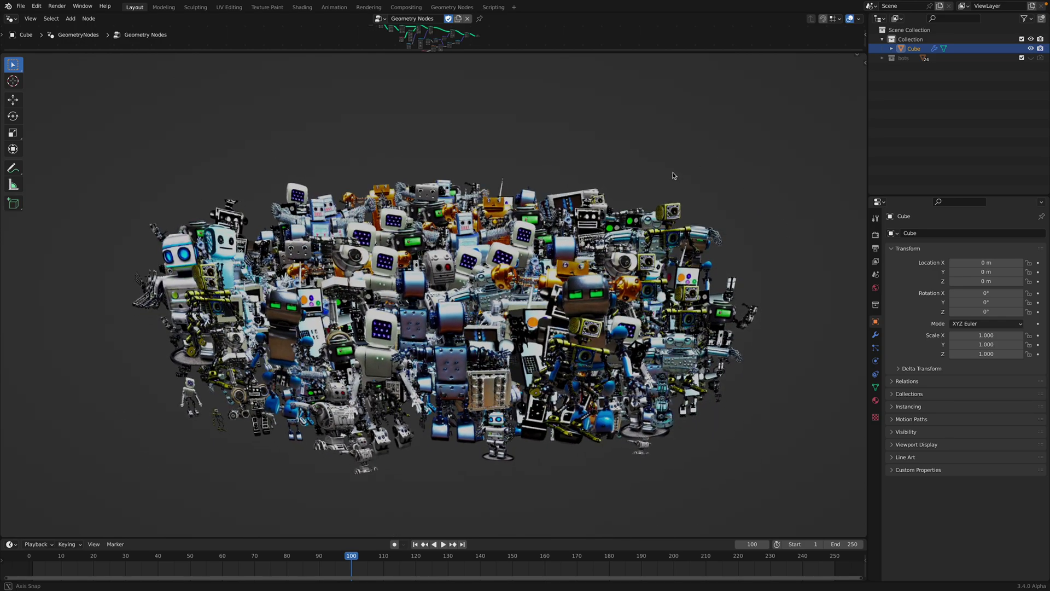
key(space)
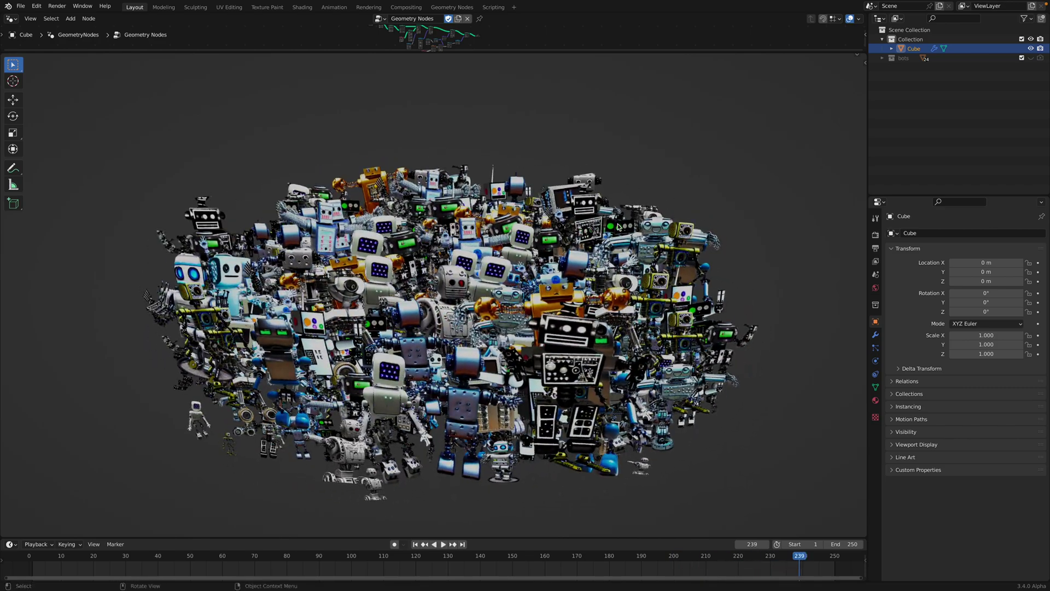
scroll(621, 230, up, 2)
scroll(610, 213, down, 1)
drag(511, 54, 554, 54)
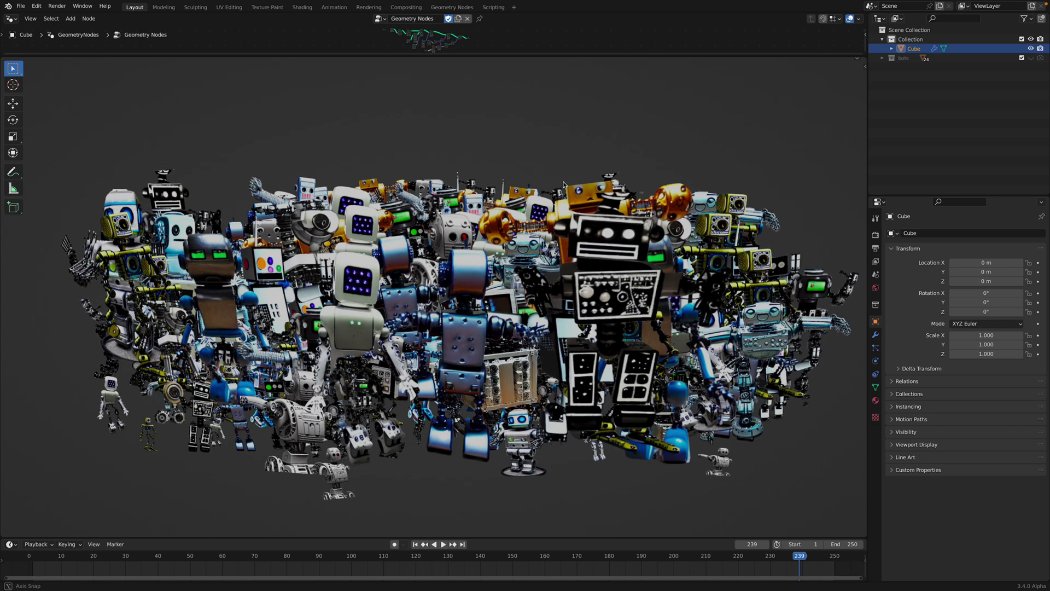
Step: Expand the bots collection to review its background-removed robot objects, and collapse it again
click(881, 59)
scroll(929, 137, down, 5)
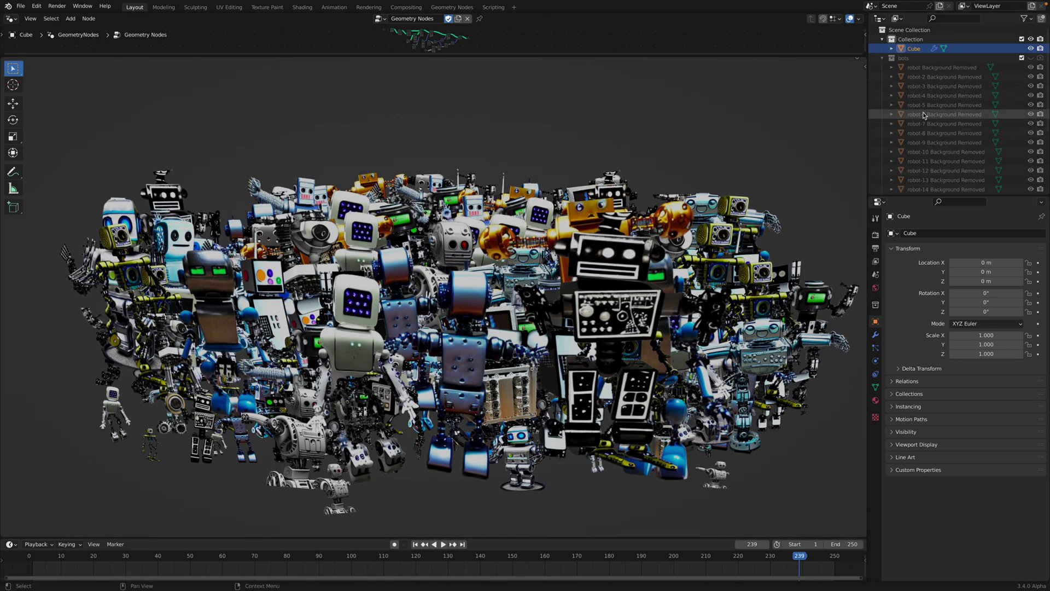
scroll(932, 152, up, 5)
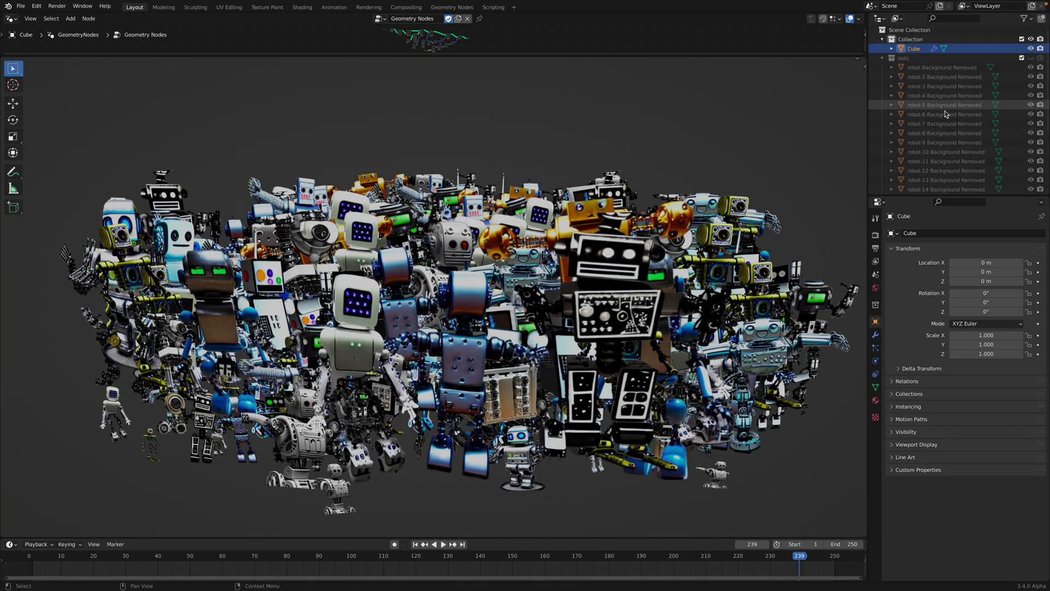
click(883, 59)
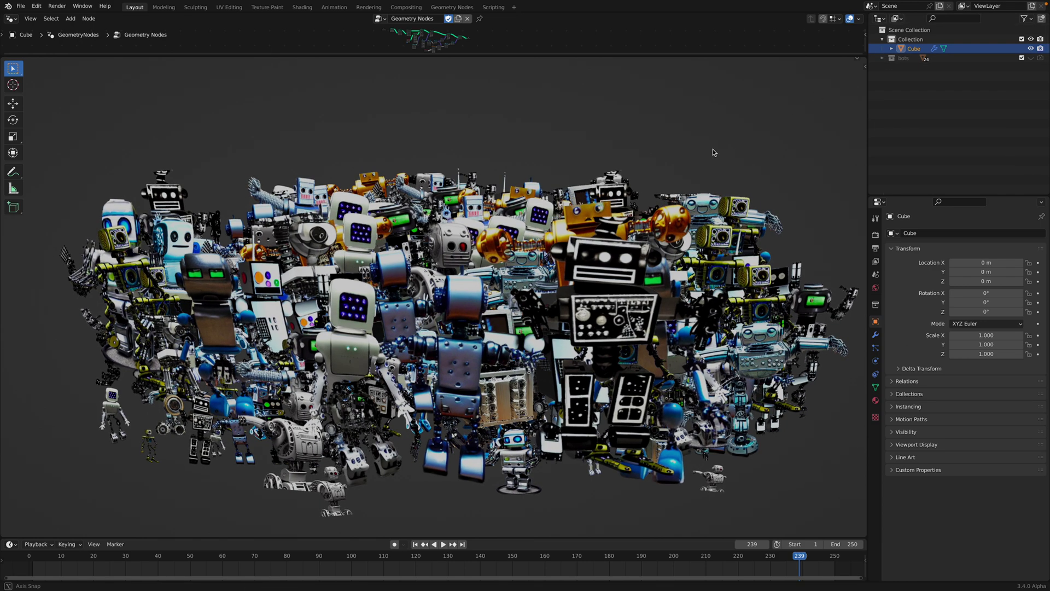
scroll(711, 150, down, 3)
scroll(706, 164, up, 2)
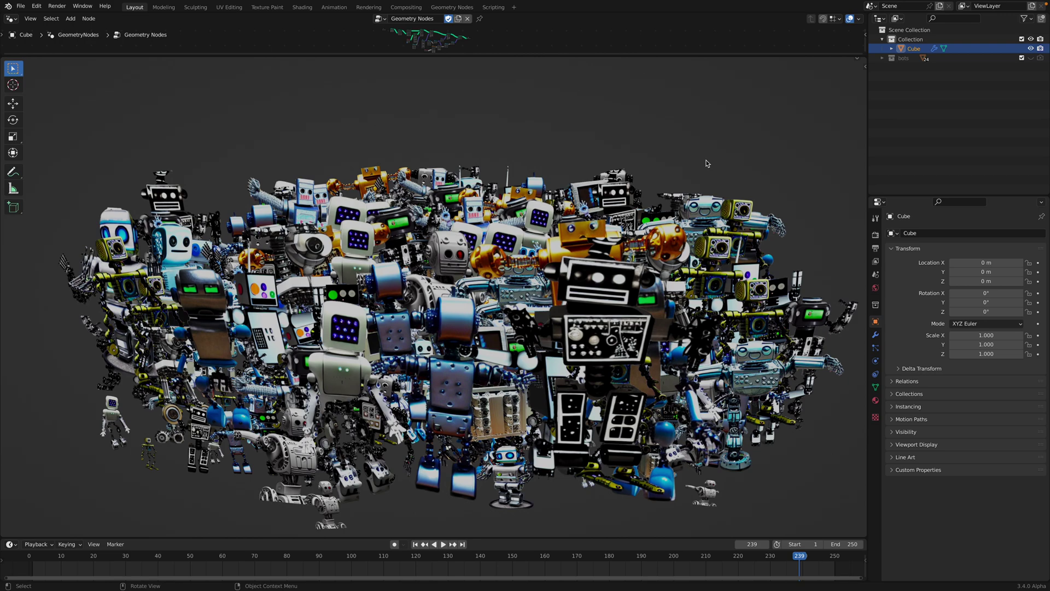
Step: Switch to the Stable Diffusion demo in the browser and examine its prompt, generated robot images and advanced options
key(ctrl+Right)
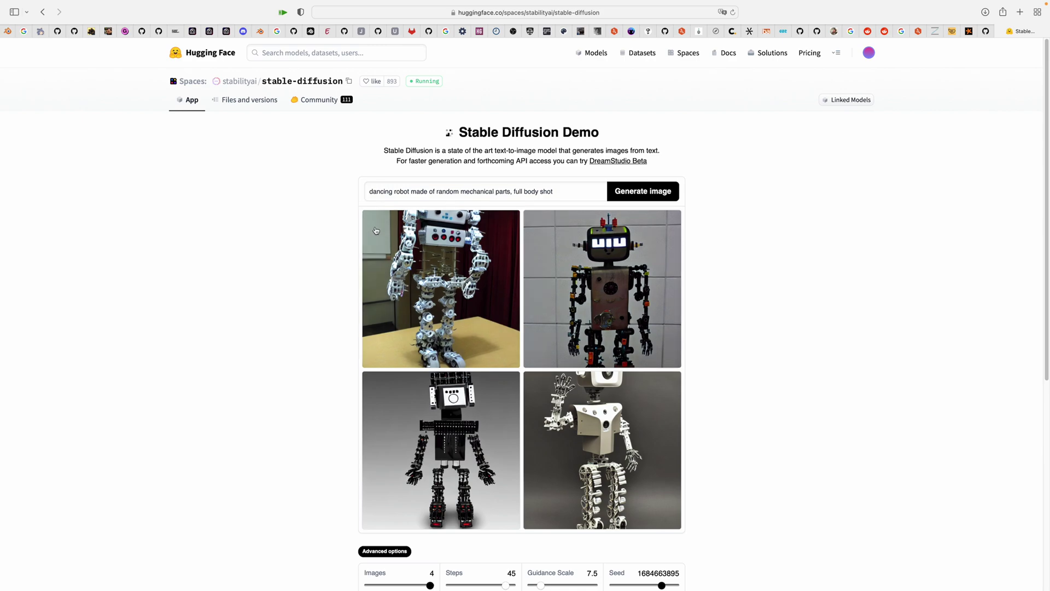
double_click(373, 191)
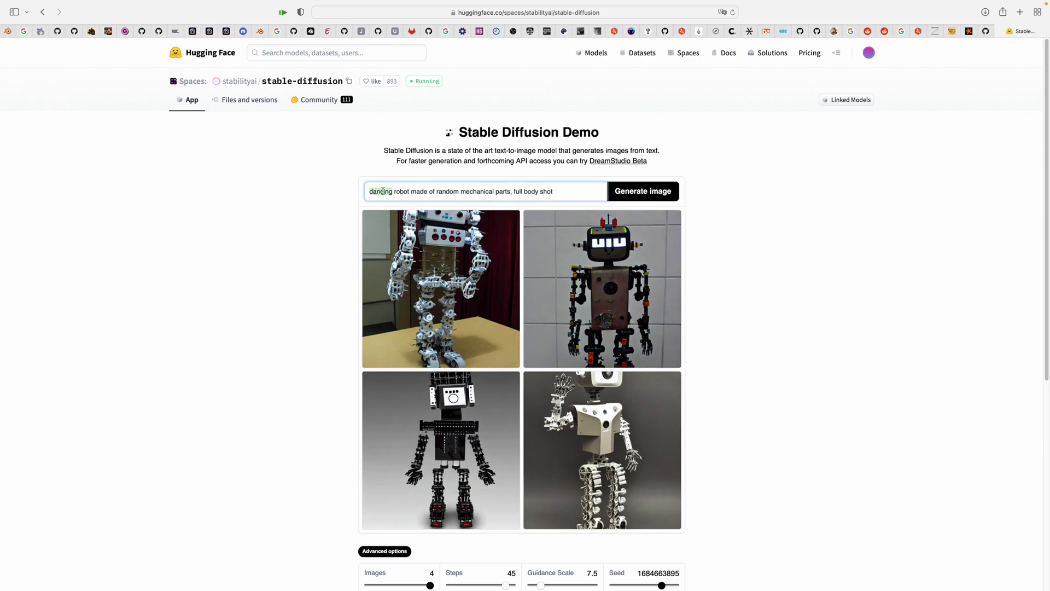
click(543, 186)
scroll(725, 193, down, 1)
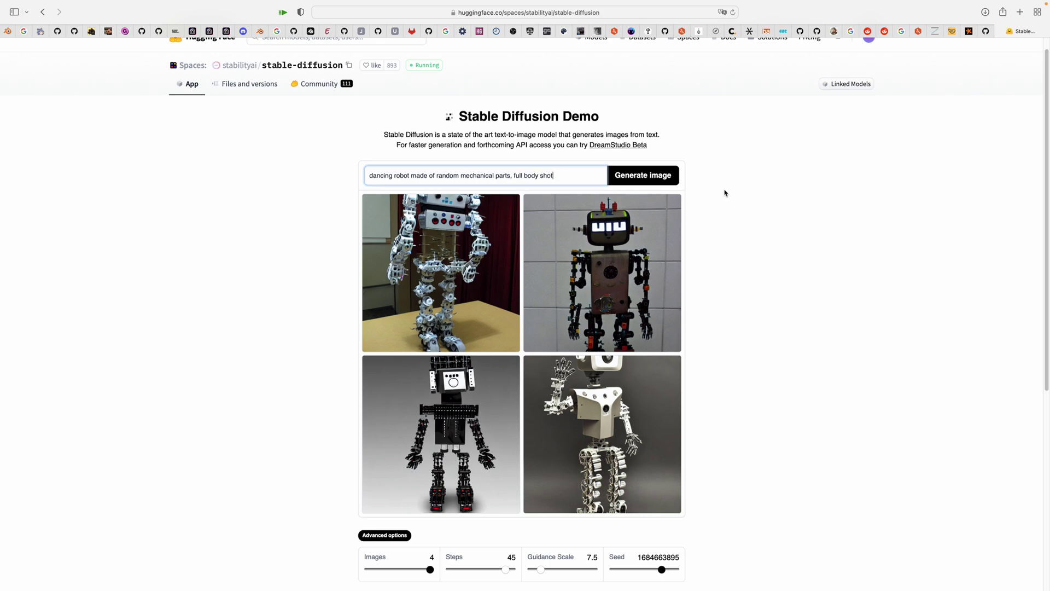
scroll(702, 268, down, 2)
scroll(711, 273, up, 3)
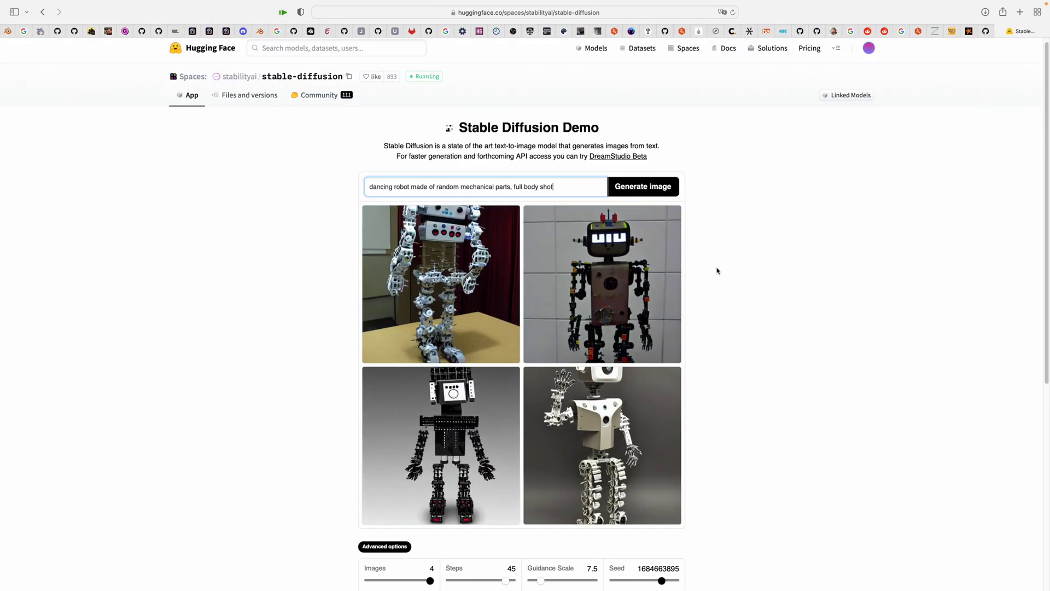
click(569, 190)
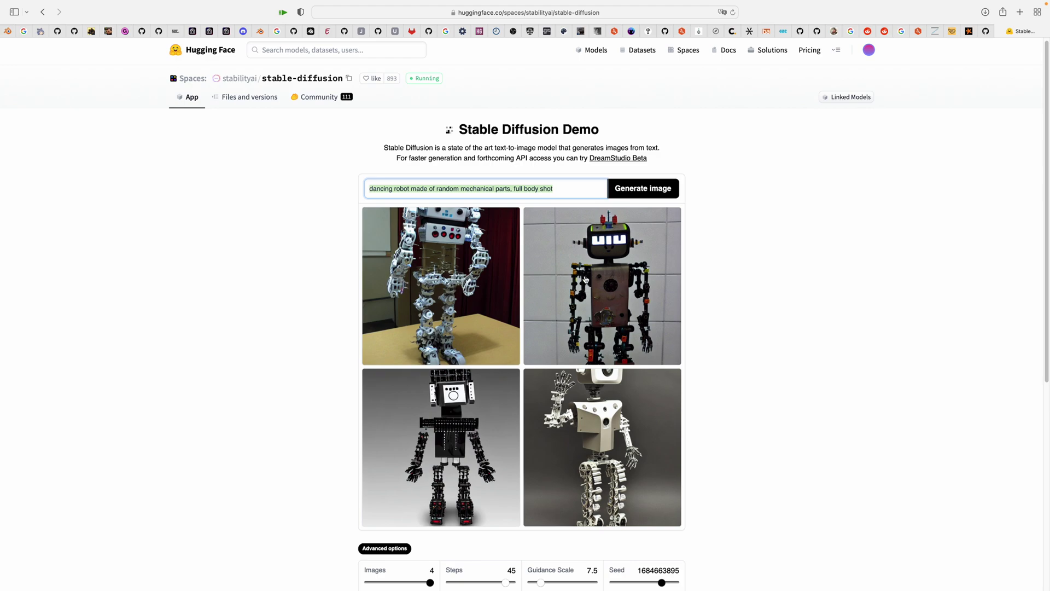
scroll(569, 278, down, 1)
scroll(683, 317, down, 2)
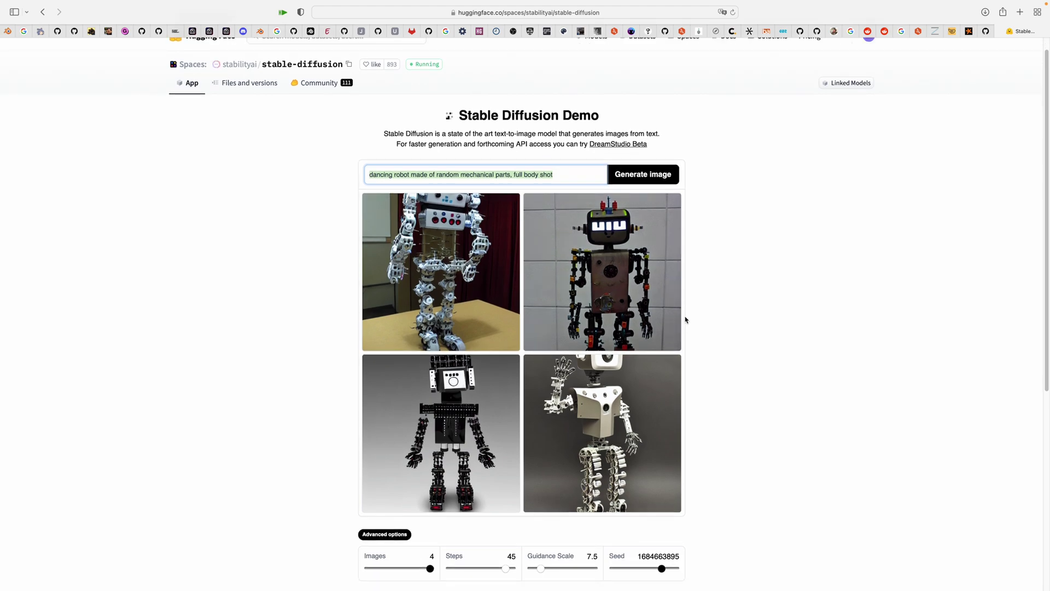
Step: Change the prompt to "dancing robot made of random car mechanical parts, full body shot" and generate new images
click(452, 175)
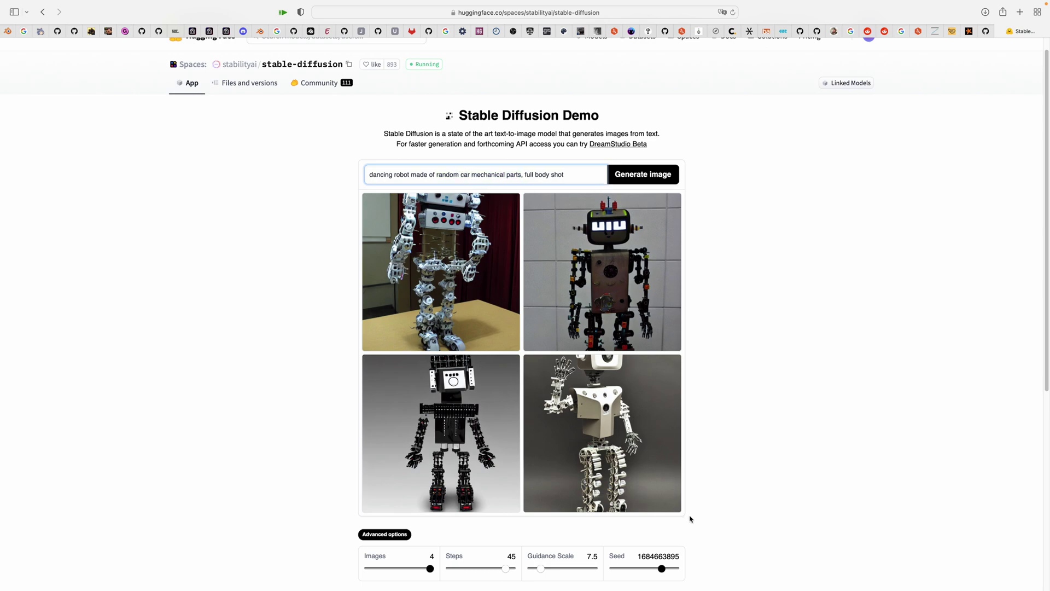
click(638, 566)
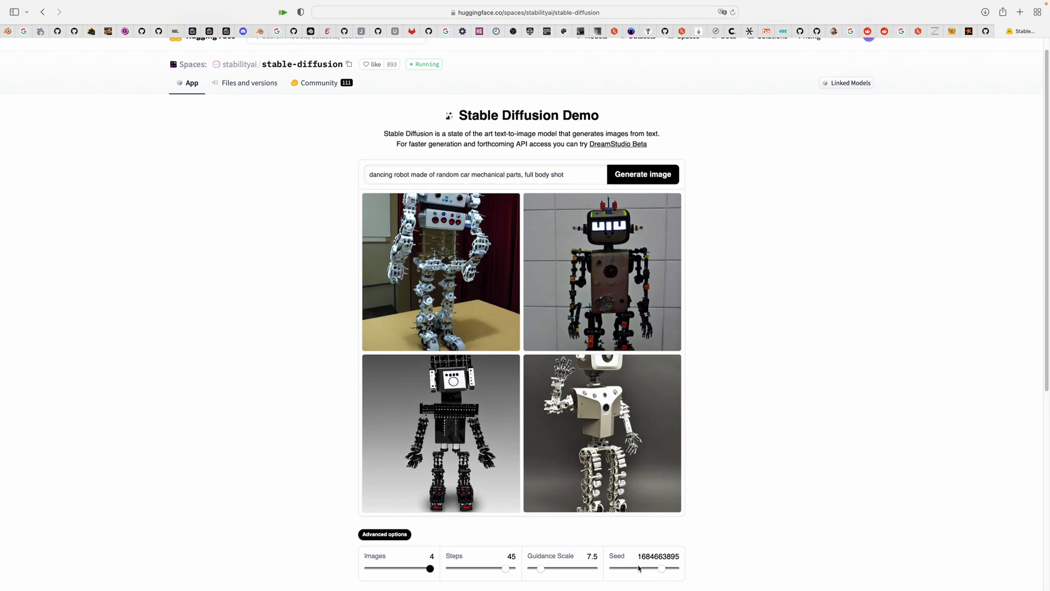
click(645, 178)
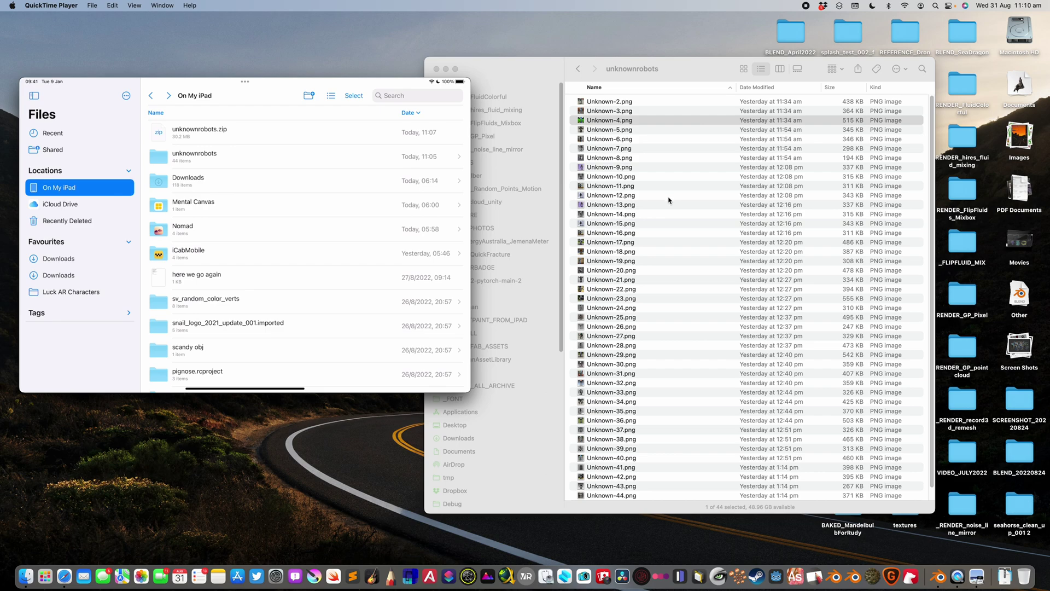
Step: Switch to Finder and preview the robot PNGs in the unknownrobots folder, starting from Unknown-4.png
click(648, 175)
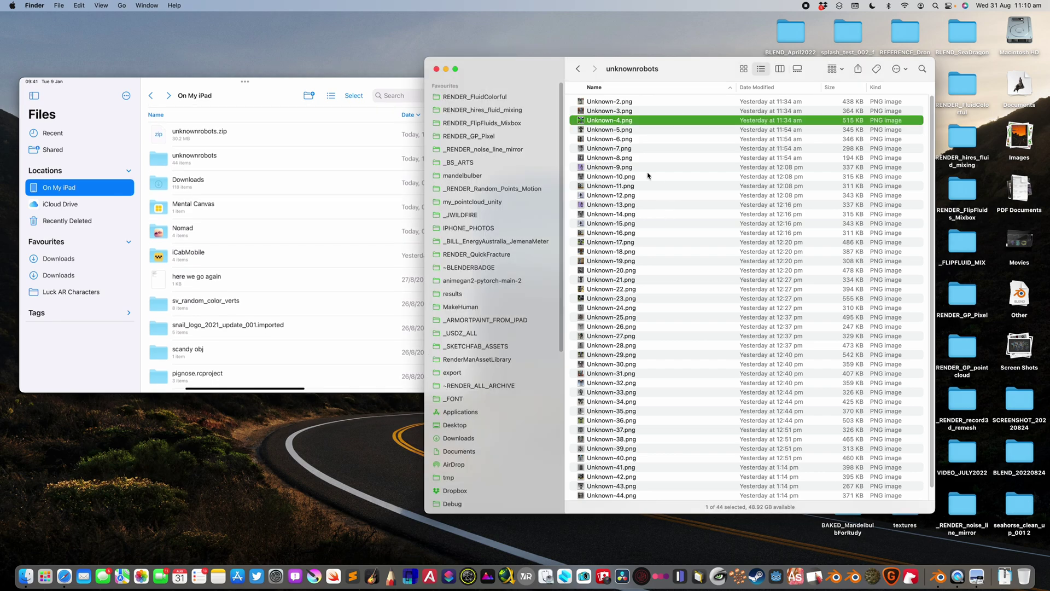
key(space)
key(Down)
key(Down)
key(Down)
key(Down)
key(Down)
key(Down)
key(Down)
key(Down)
key(Down)
key(Down)
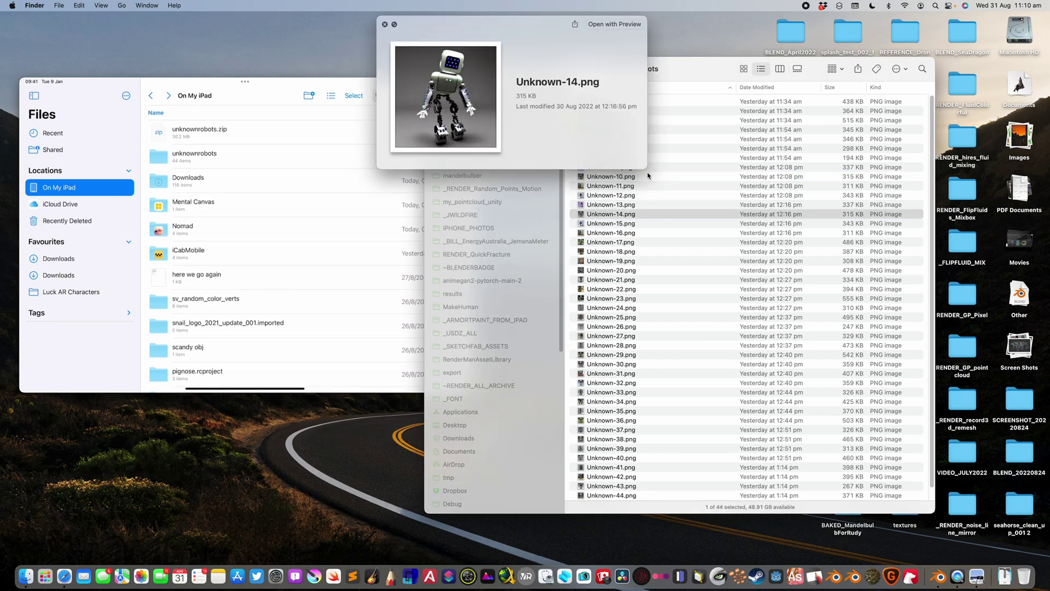
key(Down)
key(Down)
key(Down)
key(Down)
key(Down)
key(Down)
key(Down)
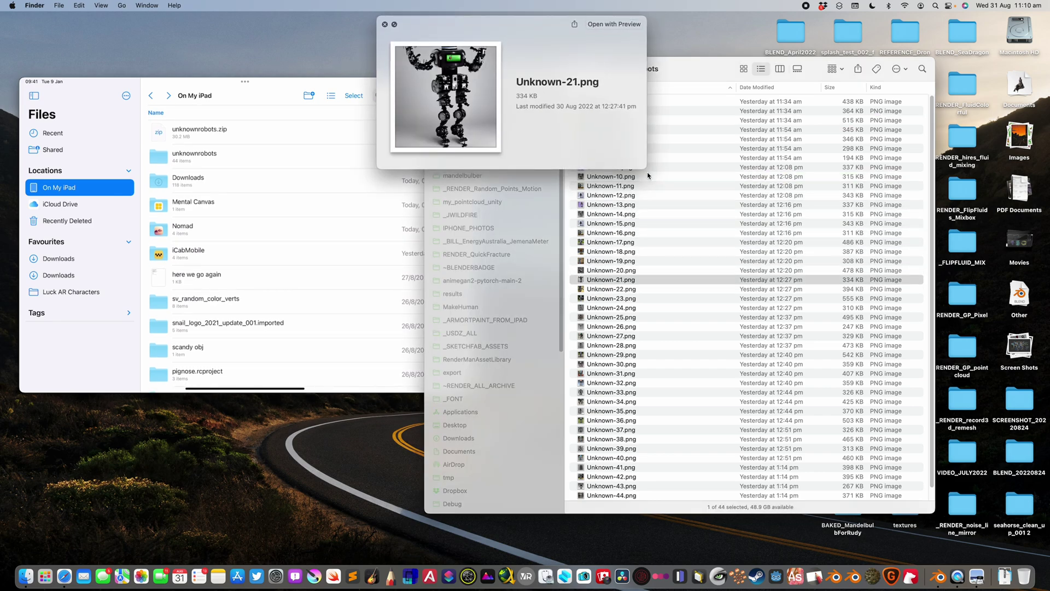
key(Down)
key(Down)
key(Down)
key(Down)
key(Down)
key(Down)
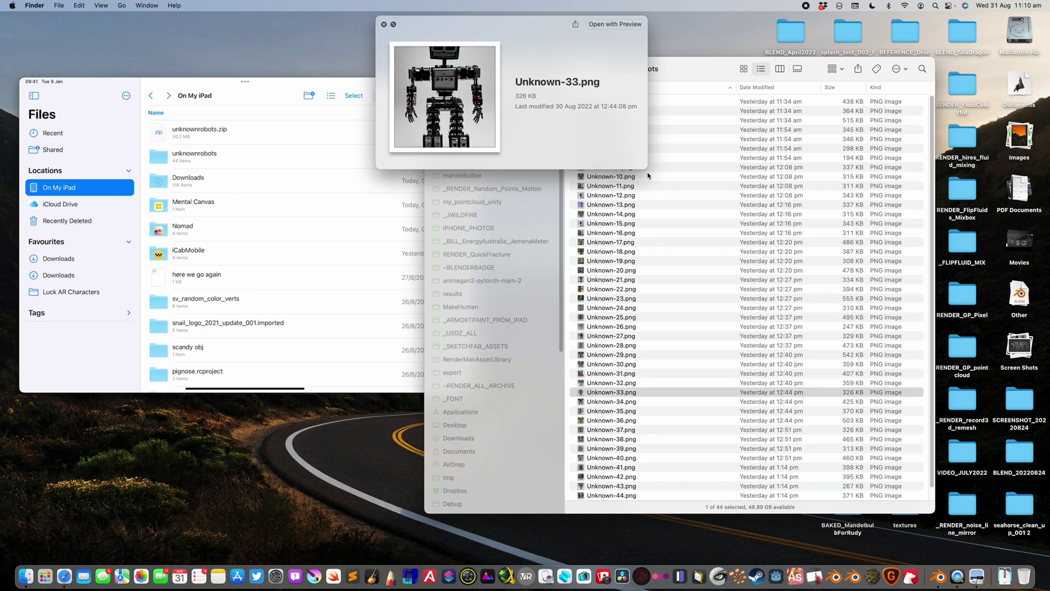
key(Up)
key(Up)
key(Up)
key(Up)
key(Up)
key(Up)
key(Up)
key(Up)
key(Up)
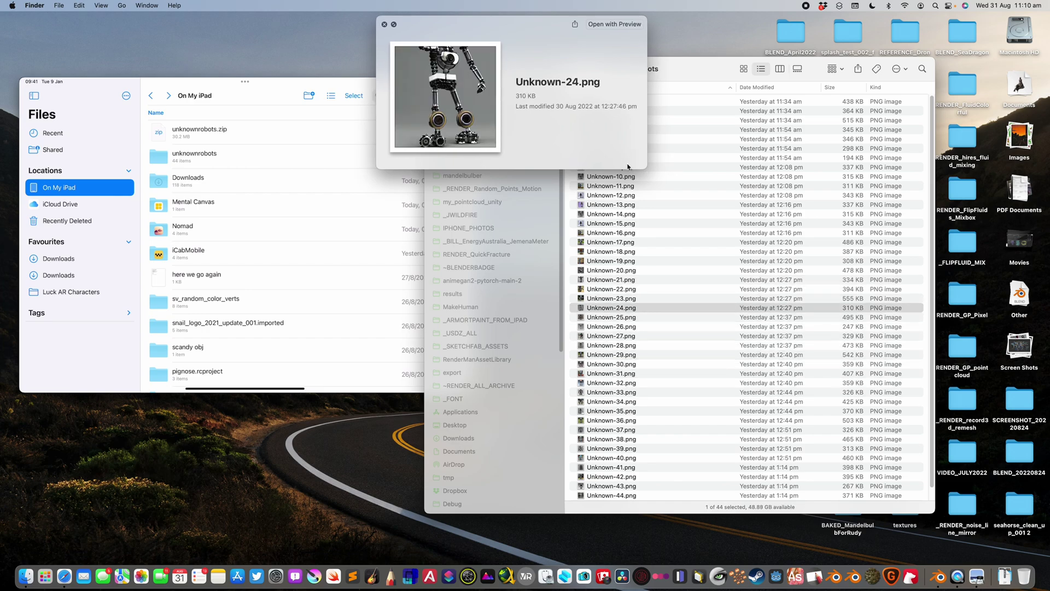
Step: Make the preview window narrower and taller, and review the robot images between Unknown-3.png and Unknown-24.png
drag(642, 167, 581, 247)
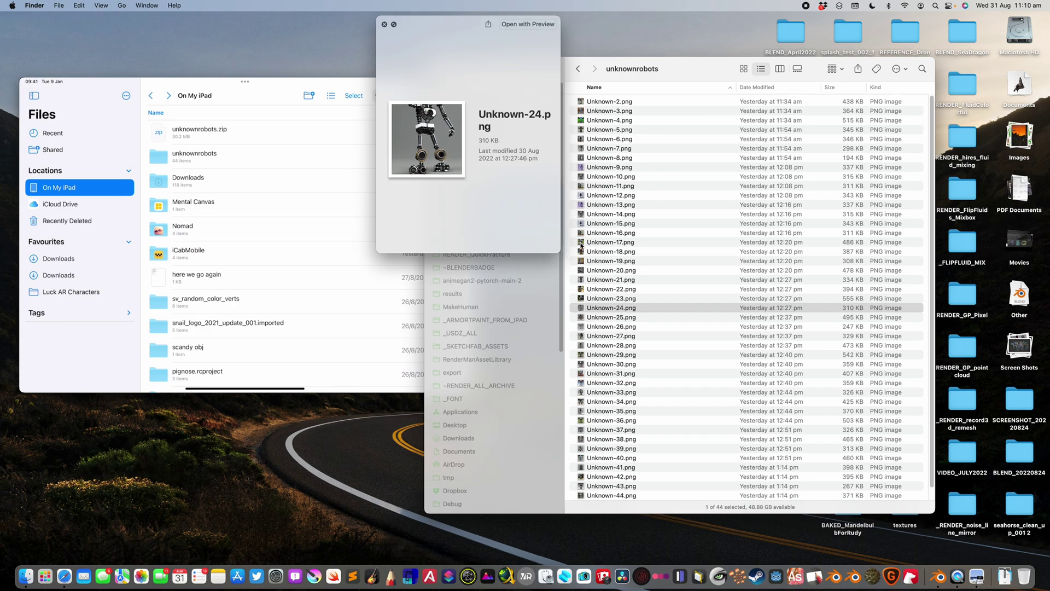
click(633, 244)
key(Up)
key(Up)
key(Up)
key(Up)
key(Up)
key(Up)
key(Up)
key(Up)
key(Up)
key(Up)
key(Up)
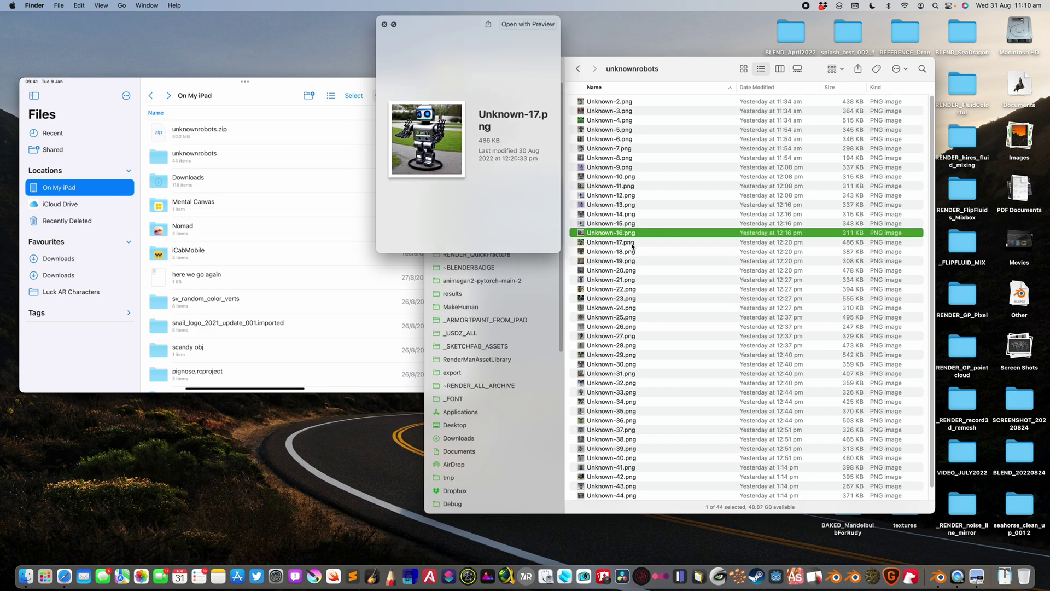
key(Up)
key(Up)
key(Up)
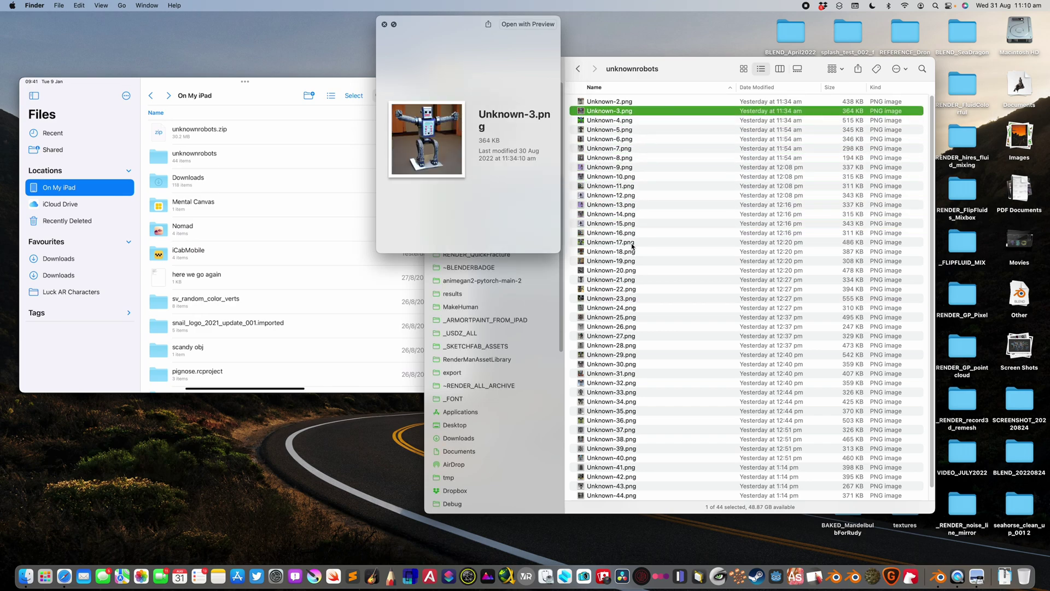
key(Down)
key(Down)
key(Down)
key(Down)
key(Down)
key(Down)
key(Down)
key(Down)
key(Down)
key(Down)
key(Down)
key(Down)
key(Down)
key(Down)
key(Down)
key(Down)
key(Down)
key(Down)
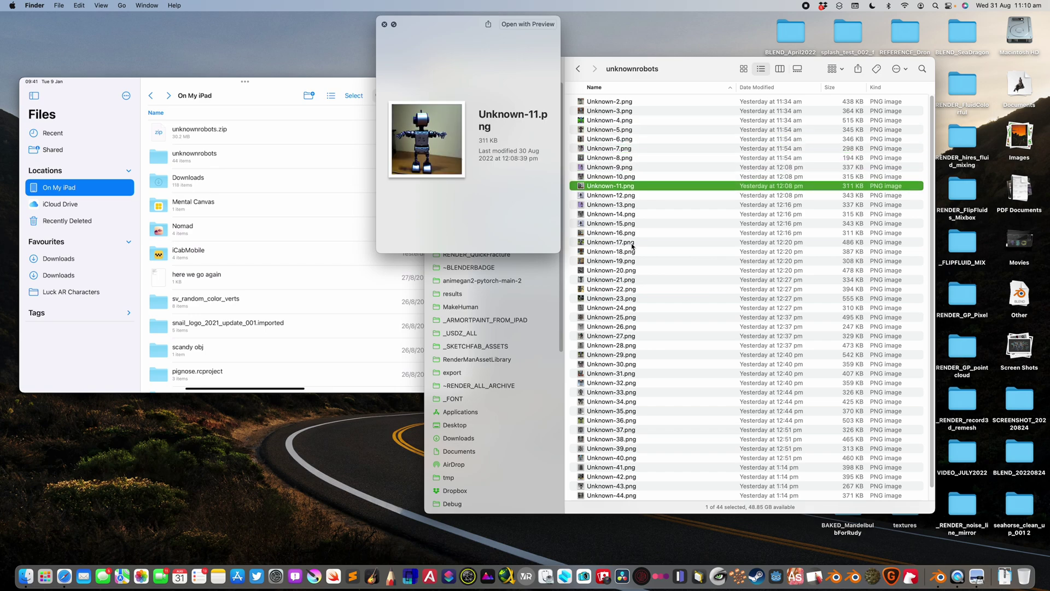
key(Down)
key(Down)
key(Down)
key(Down)
key(Down)
key(Down)
key(Down)
key(Down)
key(Down)
key(Down)
key(Down)
key(Down)
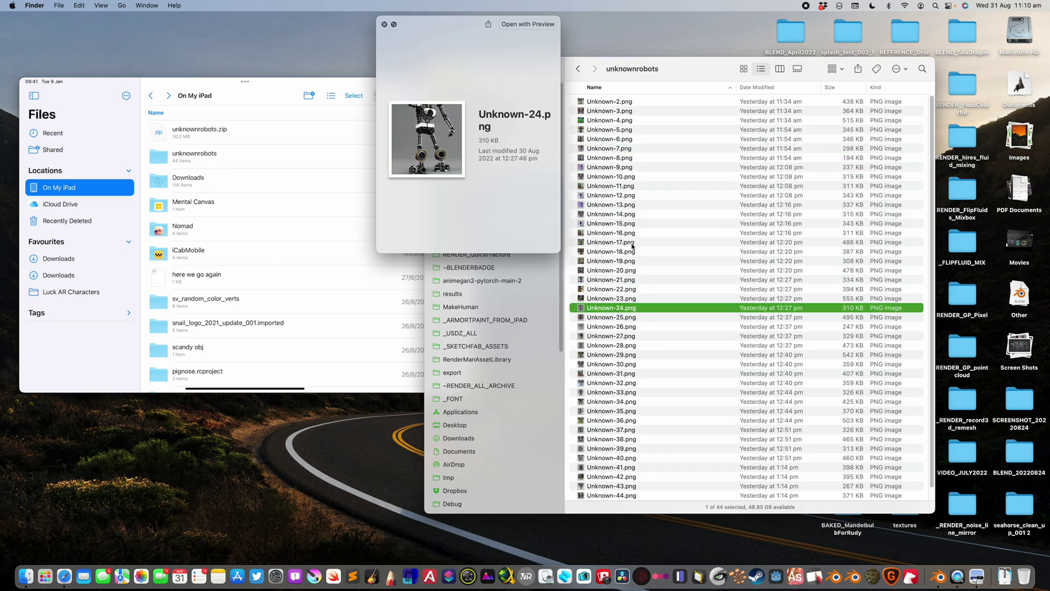
key(Down)
key(Down)
key(Up)
key(Up)
key(Up)
key(Up)
key(Up)
key(Up)
key(Up)
key(Up)
key(Up)
key(Up)
key(Up)
key(Up)
key(Up)
key(Up)
key(Up)
key(Up)
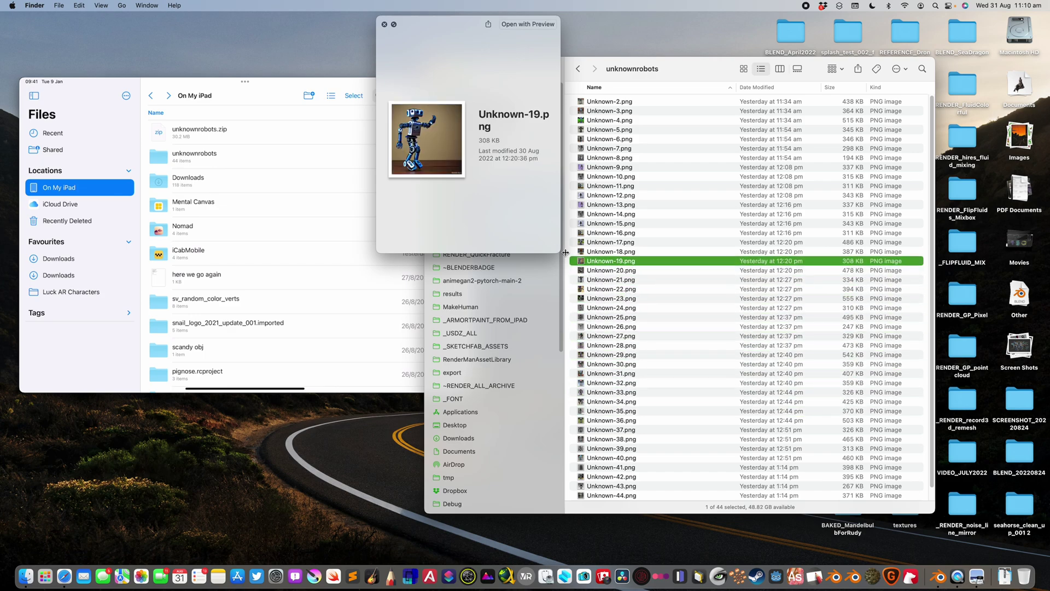
Step: Compare the previews of individual robot images, including Unknown-9.png and Unknown-19.png
click(605, 185)
click(607, 148)
click(610, 111)
click(613, 168)
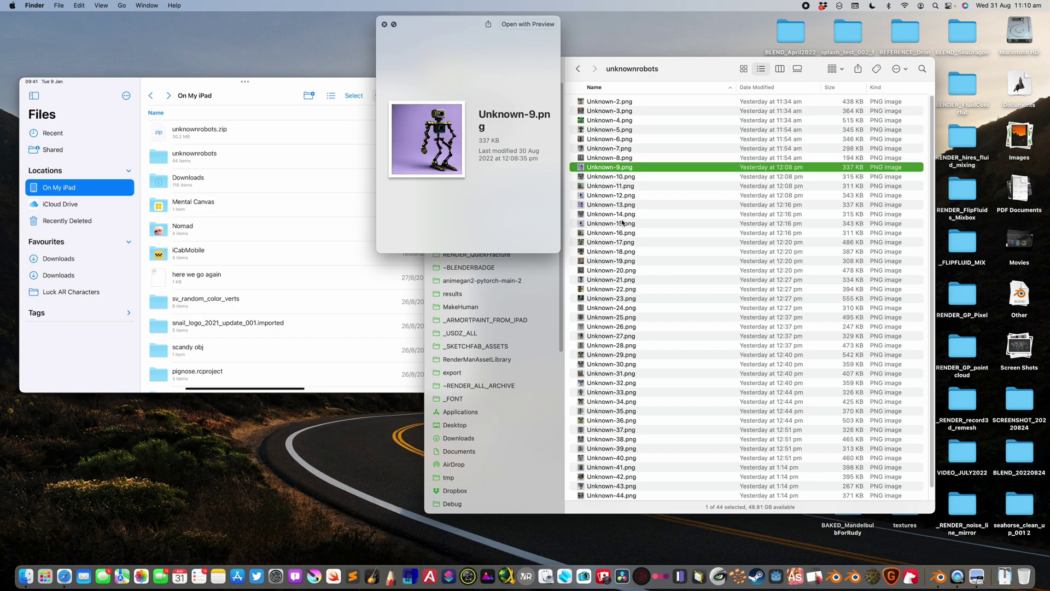
click(620, 262)
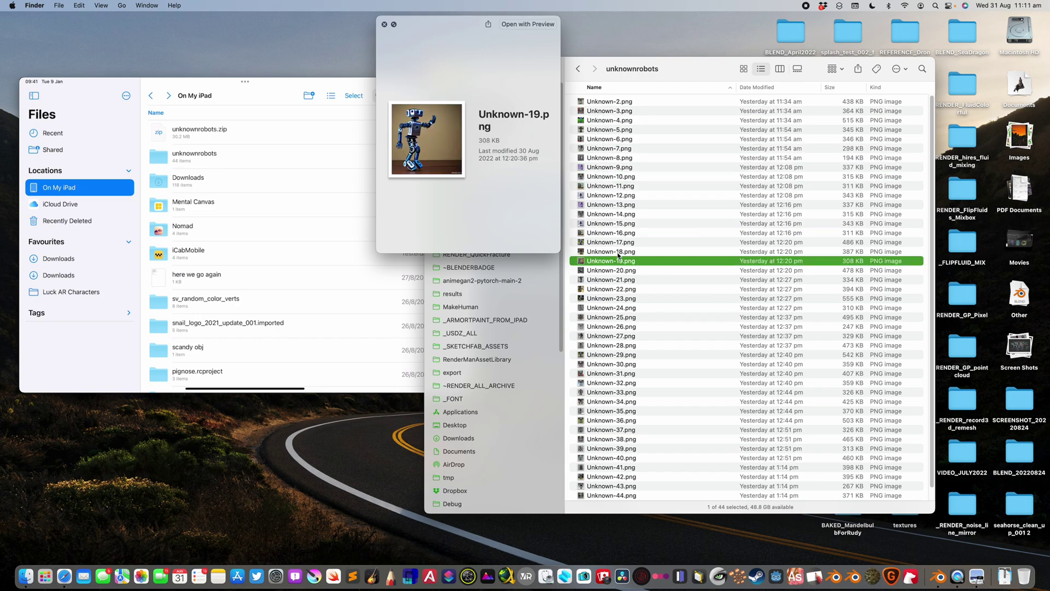
Step: Reposition and enlarge the QuickTime Player window that mirrors the iPad's Files app
drag(284, 84, 299, 56)
drag(484, 363, 712, 522)
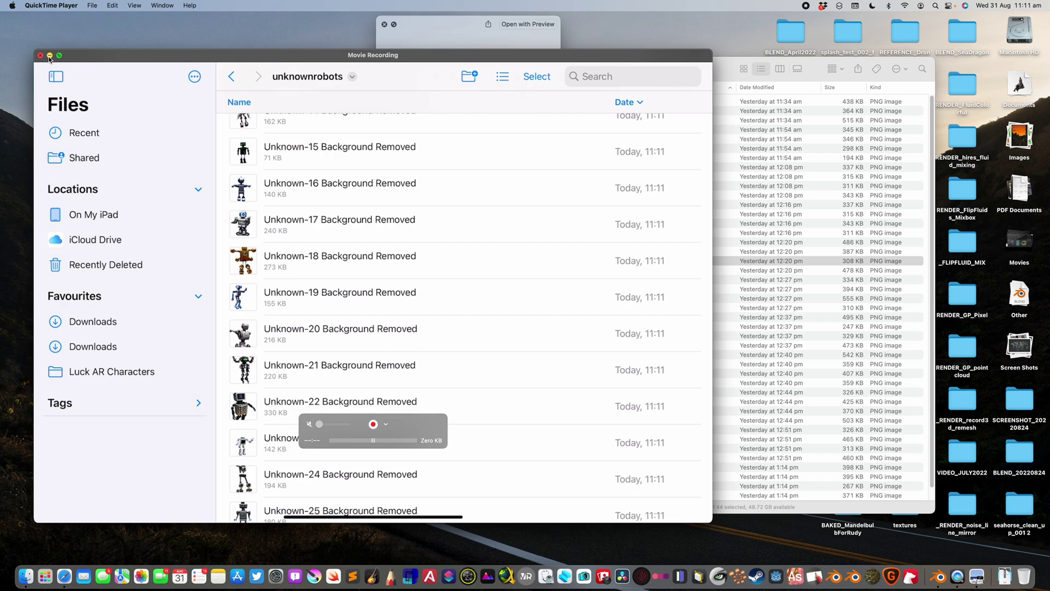
Step: Clear the iPad mirror and image preview off the desktop and move the unknownrobots window away from the desktop folders
click(49, 56)
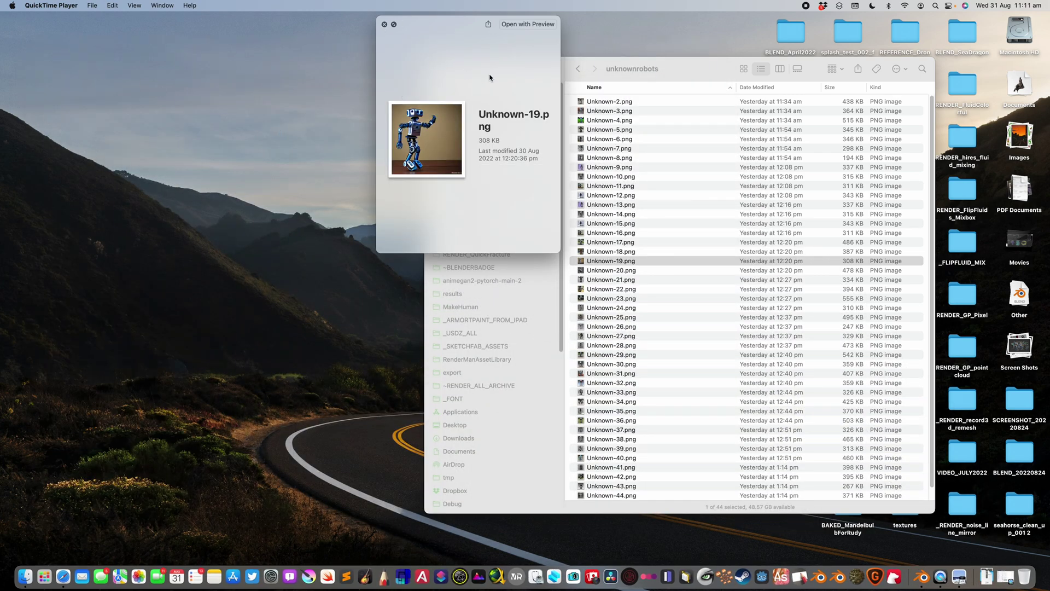
click(385, 24)
drag(511, 69, 266, 66)
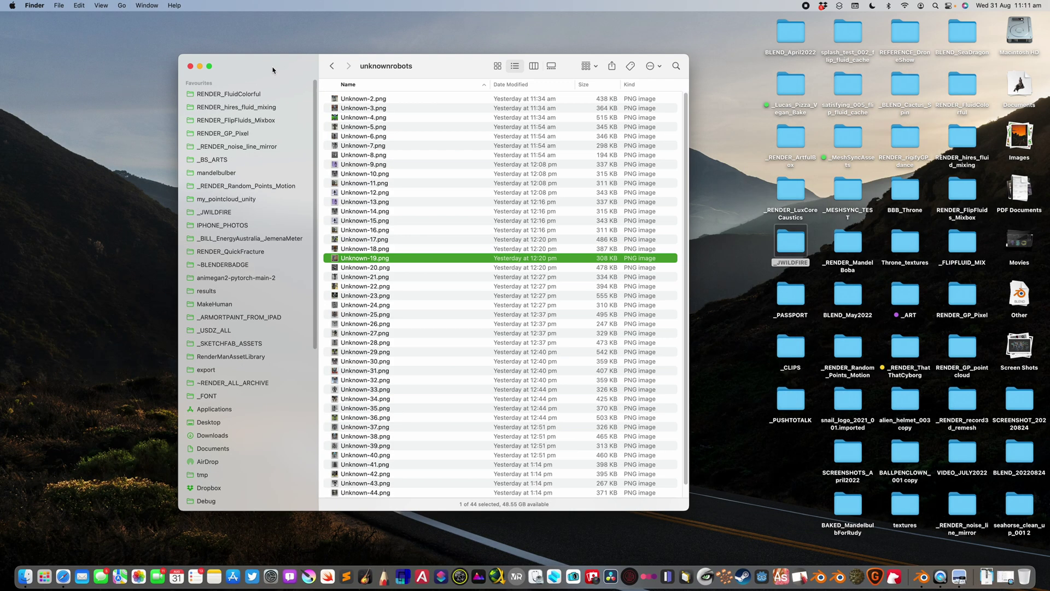
Step: Switch to Blender and try to import images as planes from the Downloads folder
key(ctrl+Right)
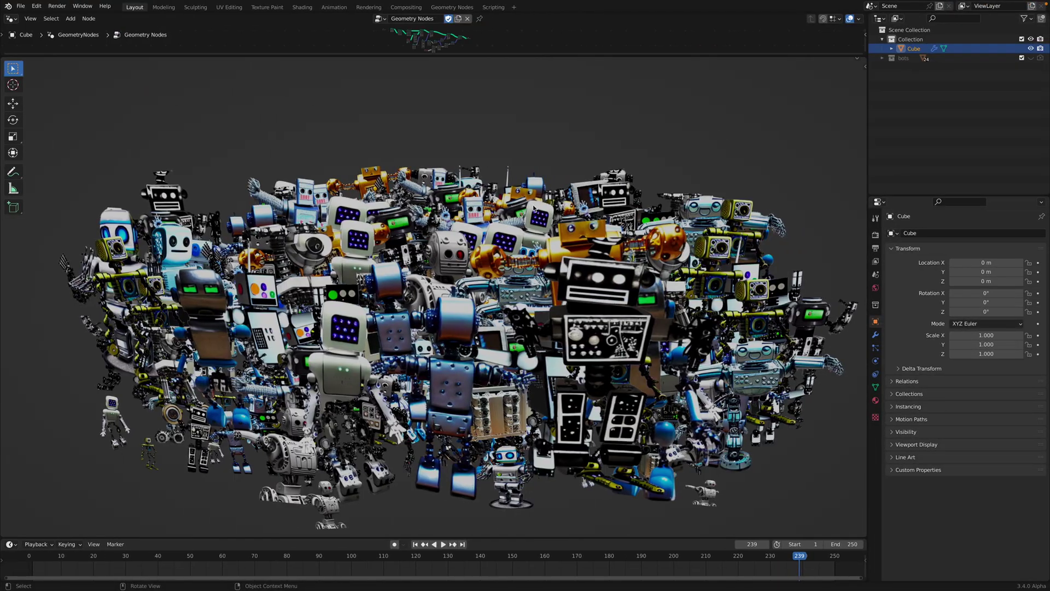
scroll(534, 208, down, 2)
click(25, 10)
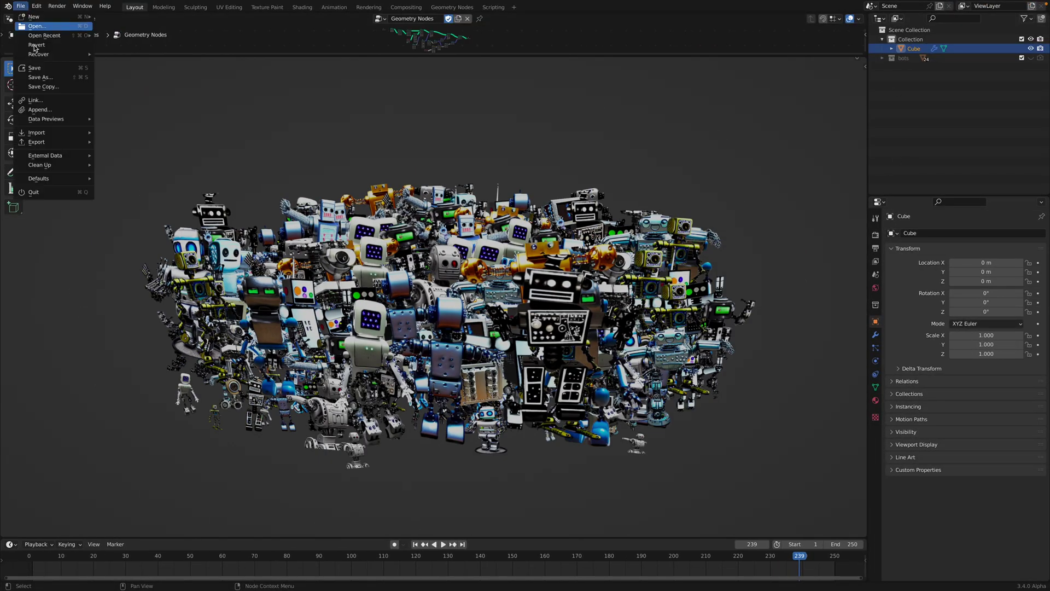
mouse_move(50, 133)
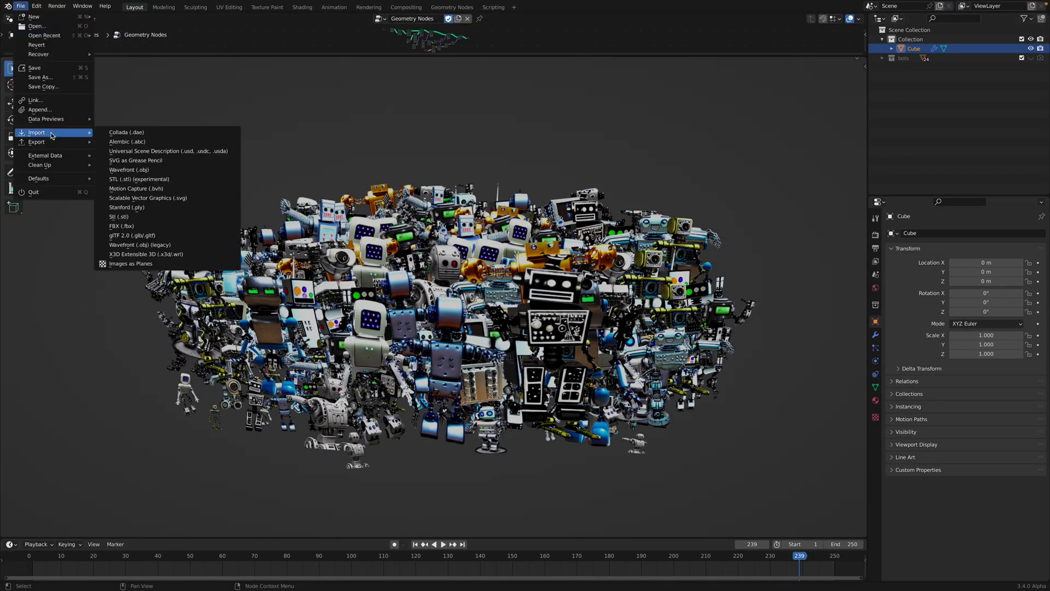
click(137, 263)
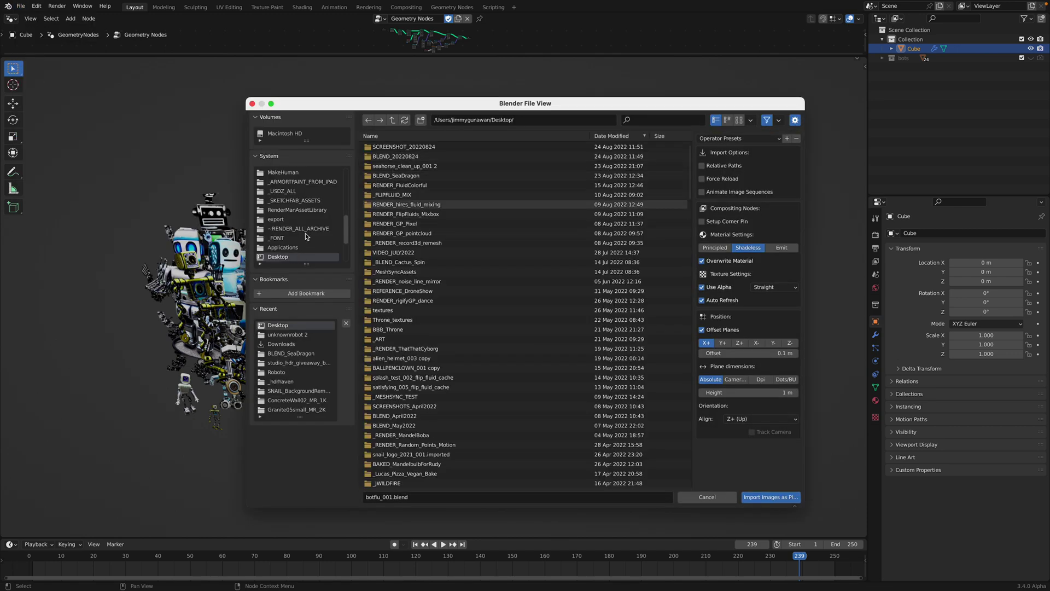
scroll(307, 237, down, 1)
click(285, 256)
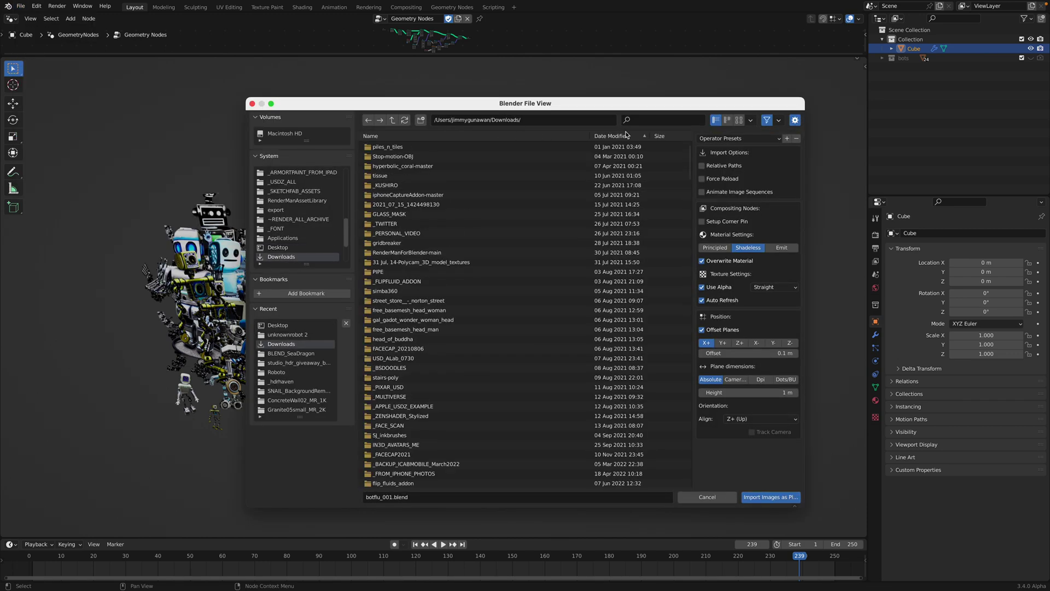
click(411, 158)
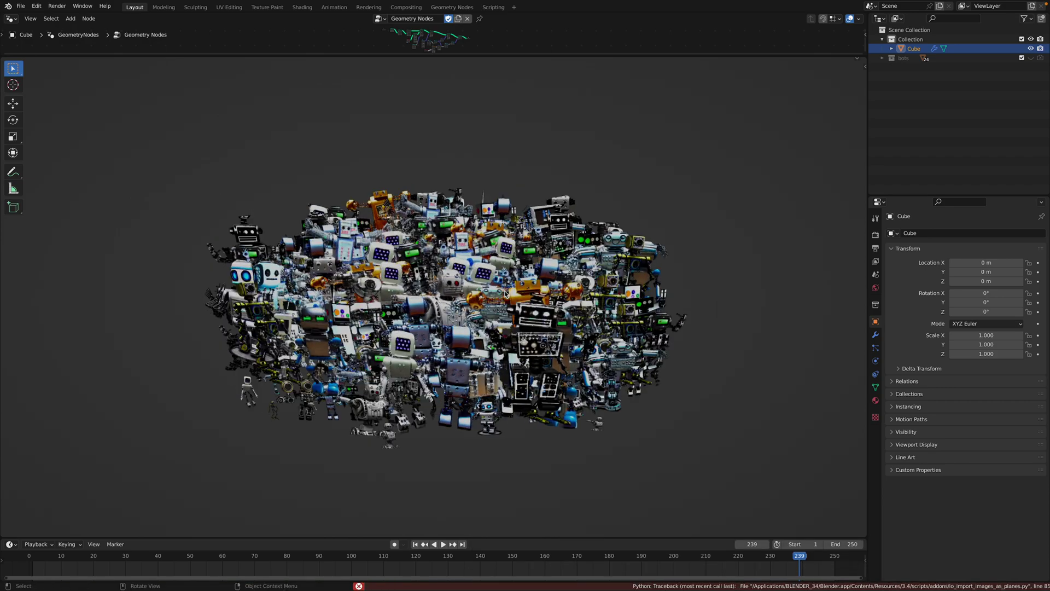
middle_drag(512, 298, 505, 307)
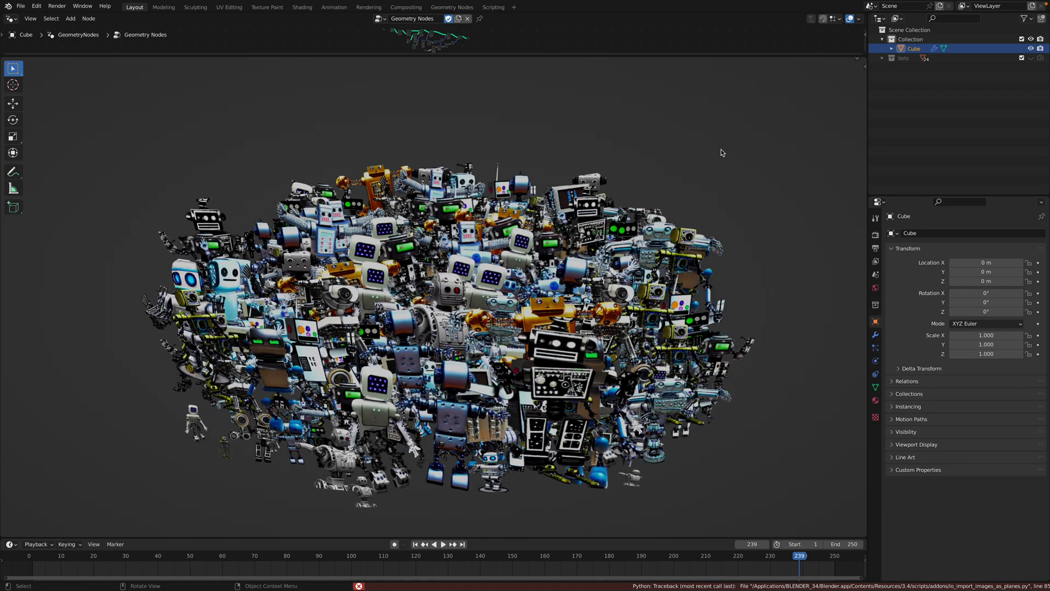
Step: Examine the robot planes inside the bots collection, collapse it and reselect the Cube
click(882, 58)
click(1032, 59)
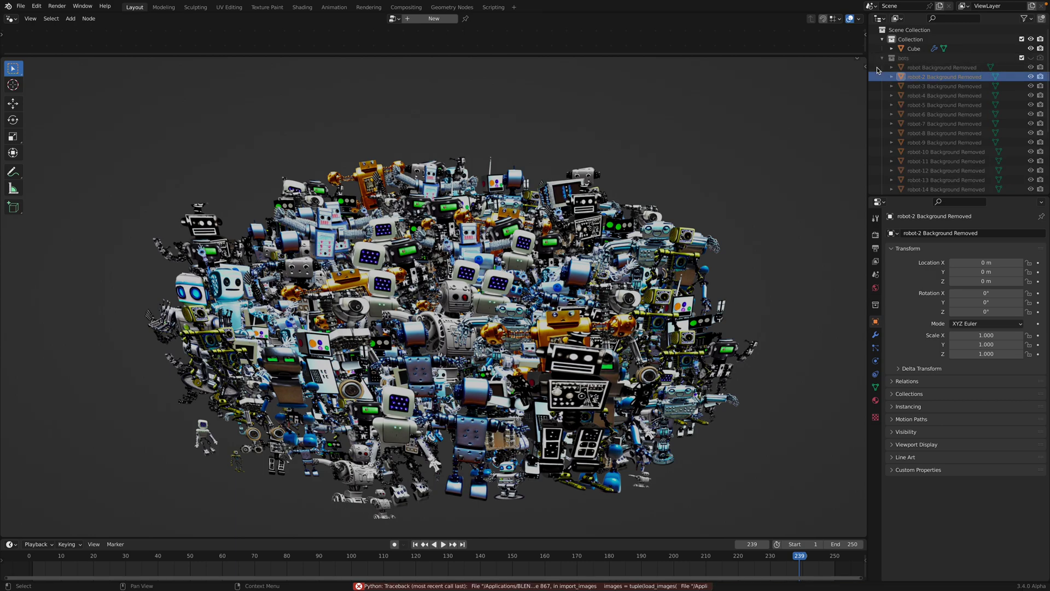
click(882, 58)
click(913, 49)
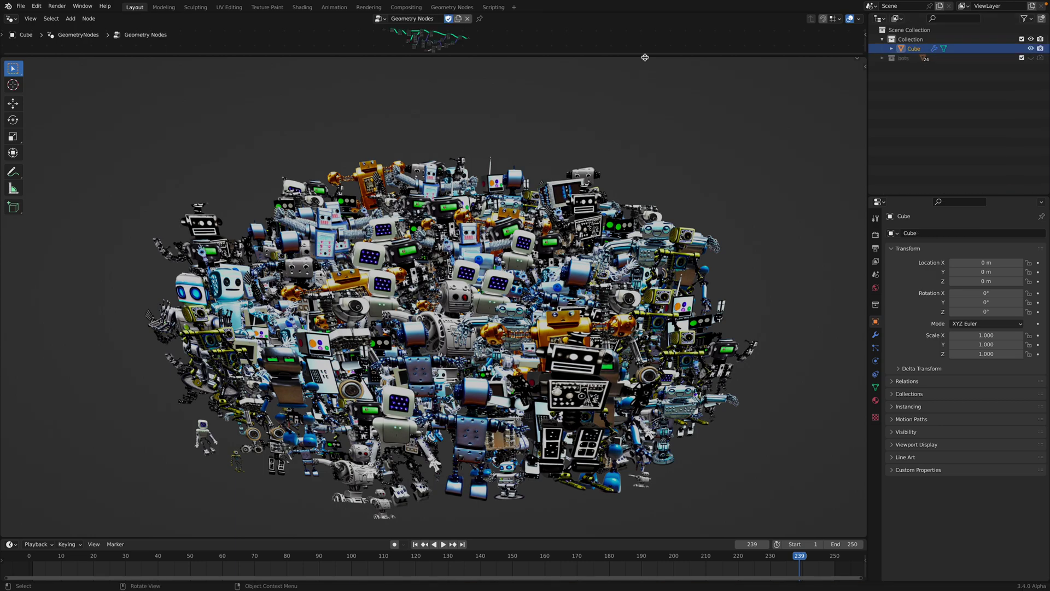
Step: Enlarge the node editor above the 3D view and frame the Cube's whole Geometry Nodes tree
drag(645, 58, 635, 259)
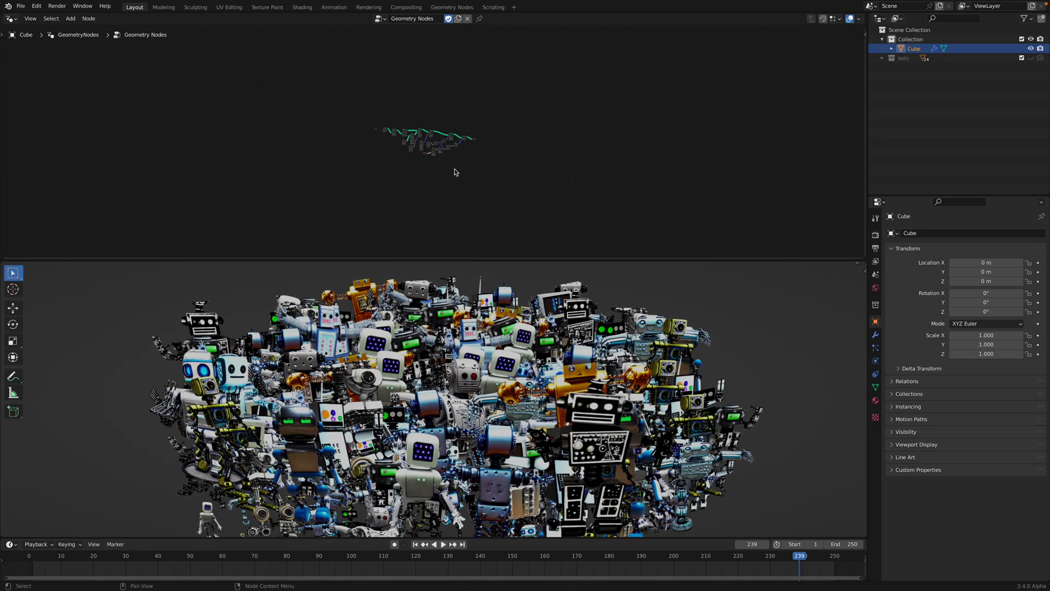
key(Home)
drag(555, 259, 555, 206)
middle_drag(547, 271, 547, 275)
middle_drag(361, 263, 361, 273)
middle_drag(375, 81, 382, 122)
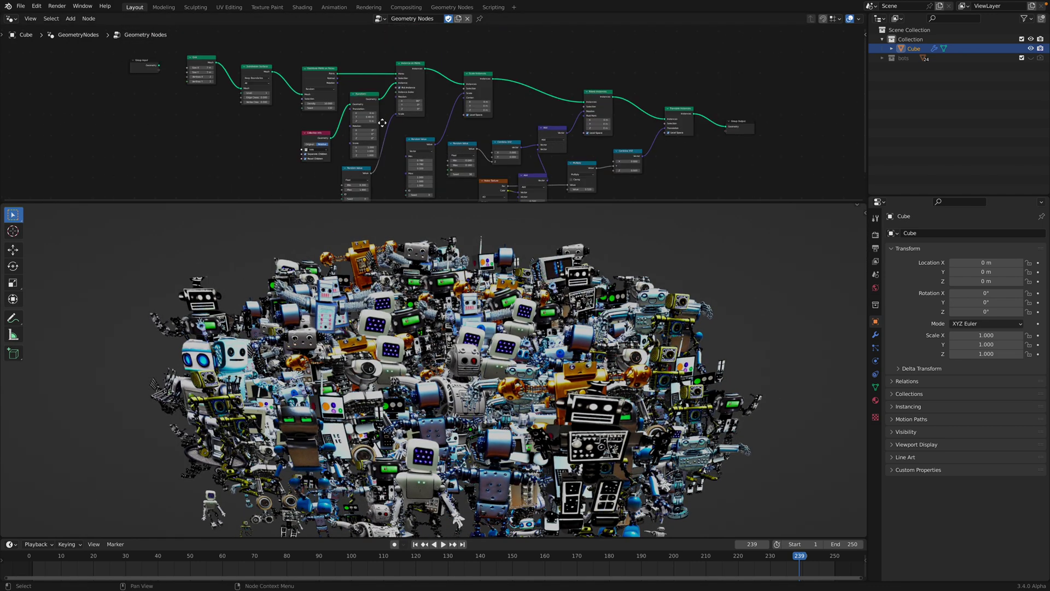
scroll(378, 118, up, 4)
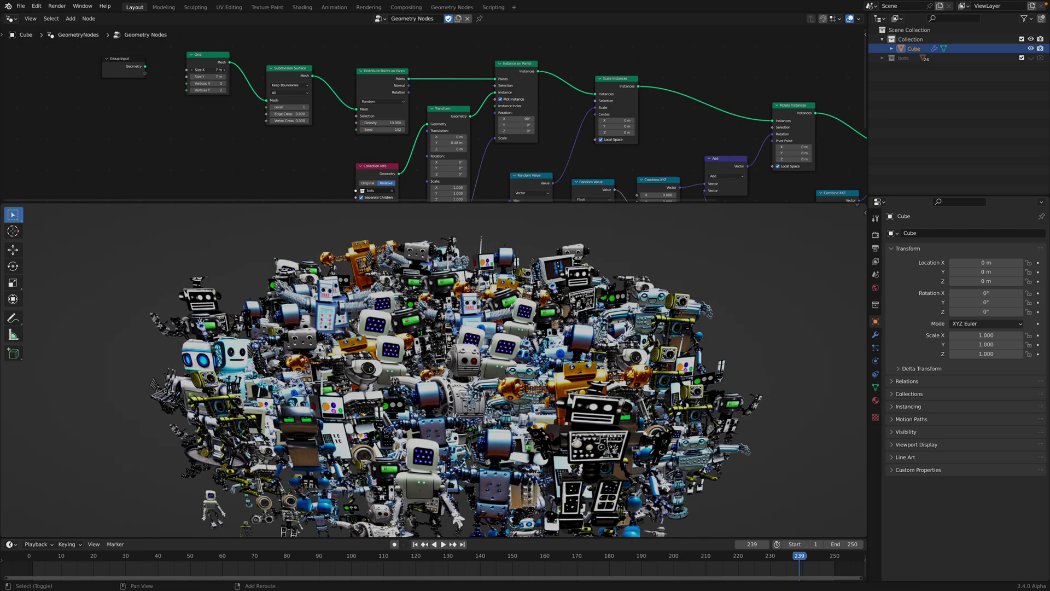
Step: Set the Grid node's Size X to 9.42 m
drag(208, 70, 227, 69)
scroll(480, 328, down, 4)
middle_drag(480, 323, 479, 356)
mouse_move(205, 69)
mouse_down()
mouse_move(235, 70)
mouse_move(200, 69)
mouse_up()
scroll(320, 107, up, 1)
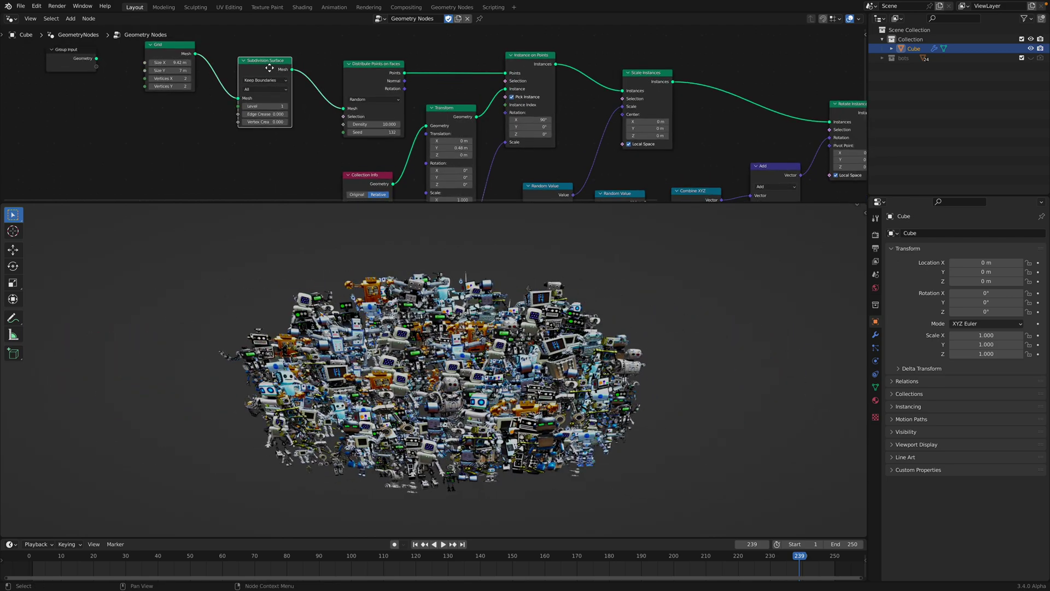
Step: Mute the Subdivision Surface node and look at the crowd's layout from above
drag(269, 70, 257, 70)
key(m)
middle_drag(492, 328, 805, 230)
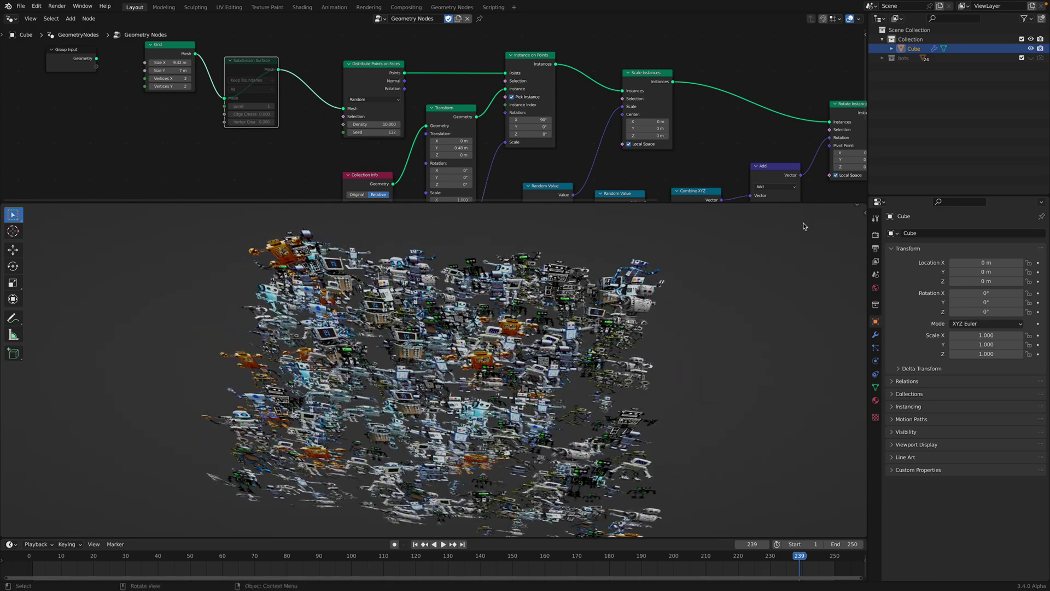
Step: Show the 3D view's header, overlays and navigation gizmo, and deselect the crowd object
click(858, 205)
click(789, 208)
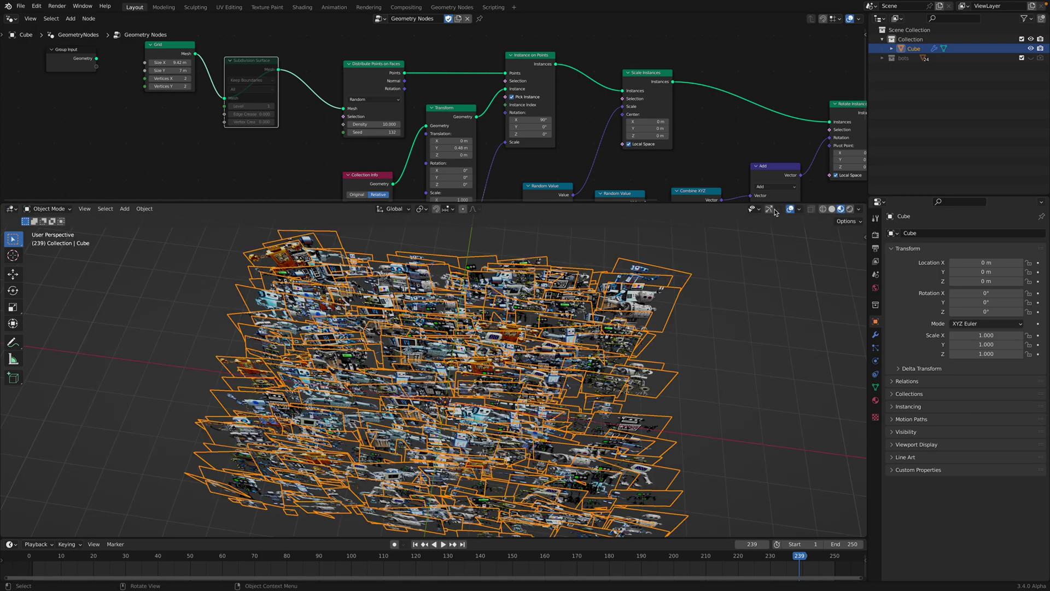
click(768, 209)
scroll(614, 355, down, 2)
middle_drag(614, 353, 614, 368)
click(614, 368)
middle_drag(609, 417, 453, 236)
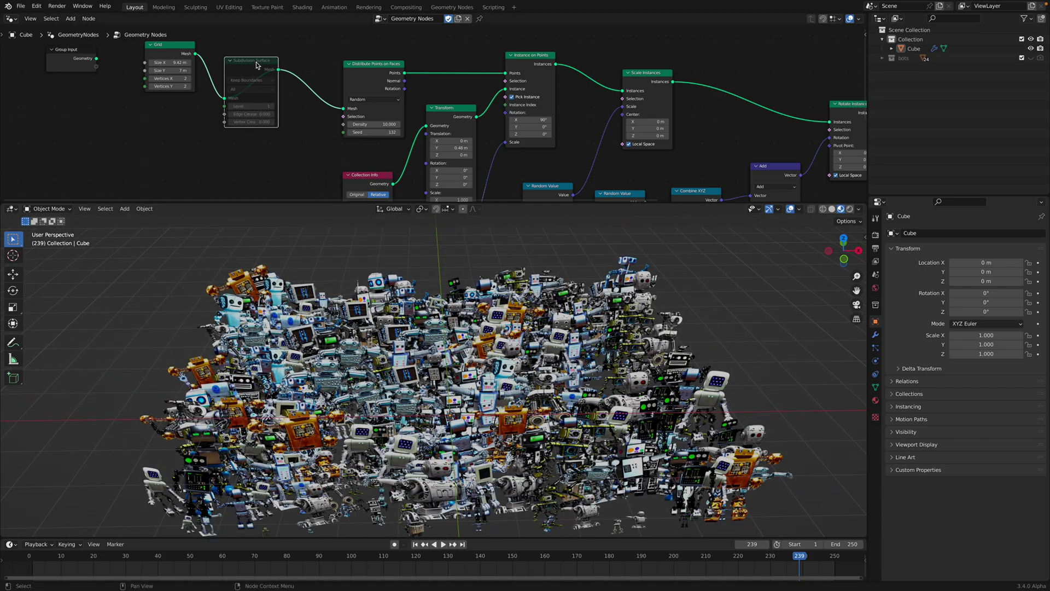
Step: Unmute the Subdivision Surface node and set the Grid node to Size X 9.22 m and Size Y 11.4 m
key(m)
mouse_move(535, 344)
middle_down()
mouse_move(533, 372)
mouse_move(524, 340)
middle_up()
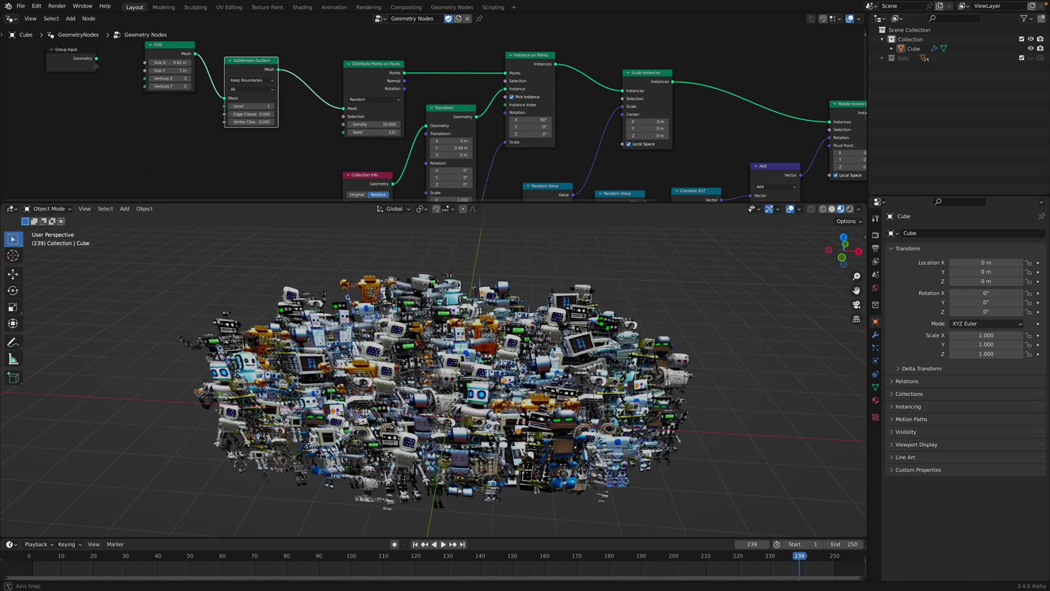
drag(175, 60, 194, 71)
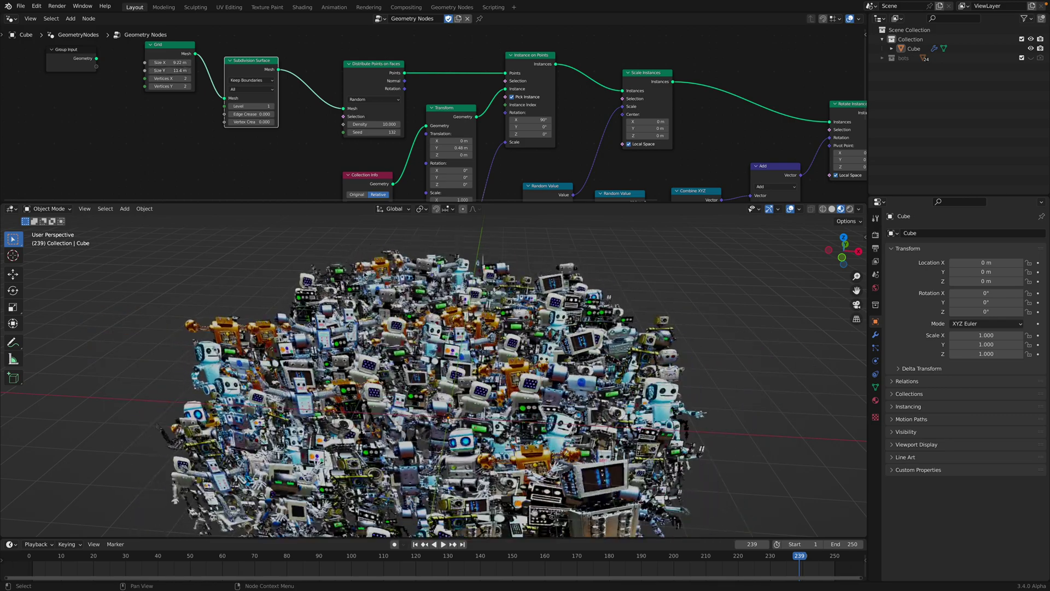
scroll(503, 377, down, 3)
middle_drag(505, 382, 473, 355)
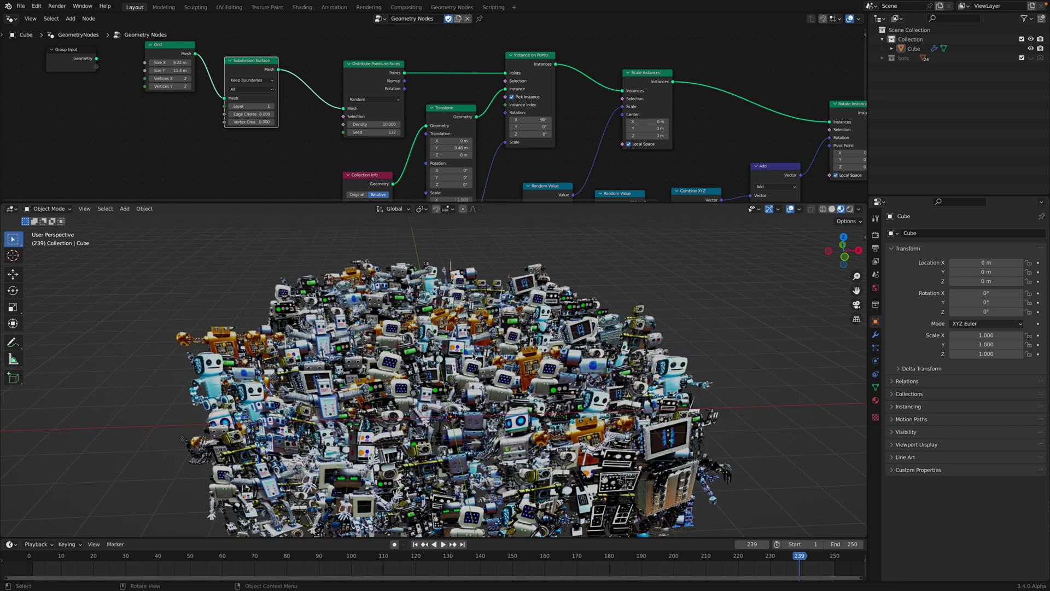
Step: Set the Density of the Distribute Points on Faces node to 5.000
middle_drag(350, 77, 332, 78)
drag(223, 60, 242, 62)
drag(355, 87, 367, 106)
scroll(341, 71, up, 1)
middle_drag(407, 85, 401, 80)
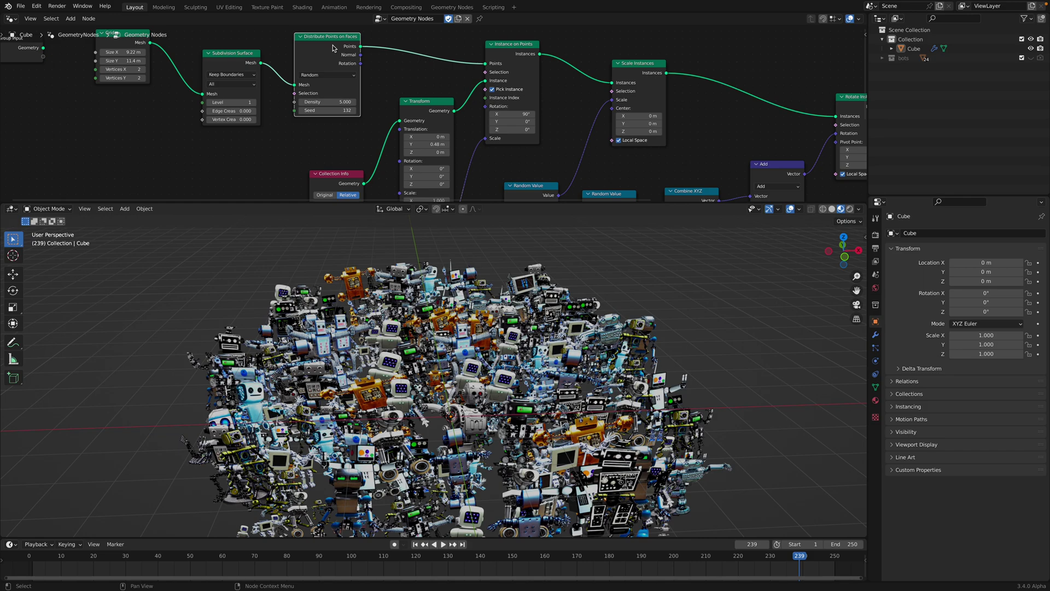
Step: Set the Seed of the Distribute Points on Faces node to 268
drag(336, 112, 377, 110)
scroll(310, 113, down, 1)
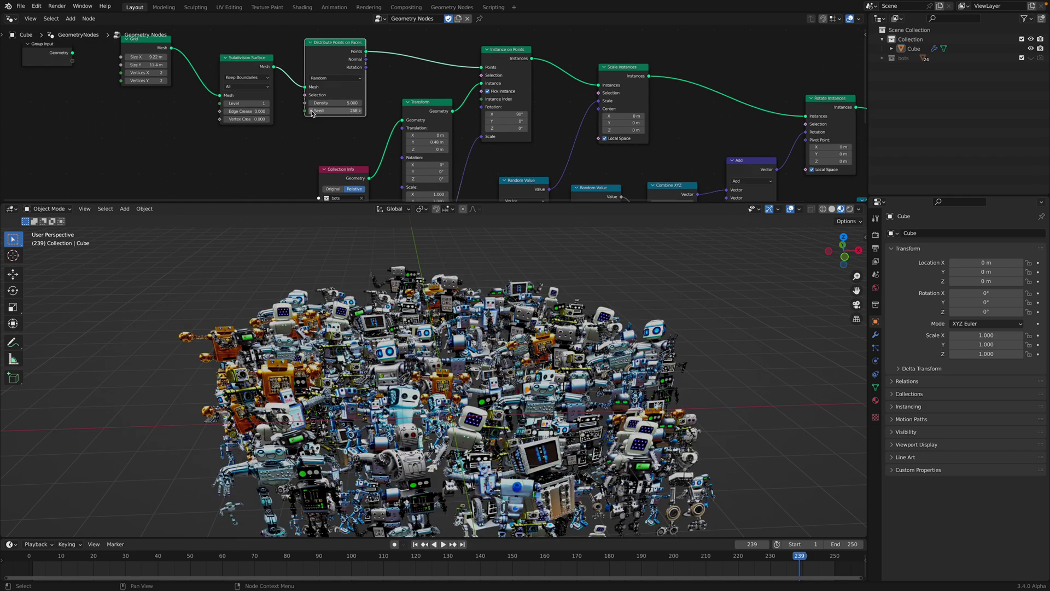
middle_drag(308, 112, 382, 110)
Step: Connect the point distribution's Seed to a new Group Input node placed below the Grid node
drag(380, 107, 247, 158)
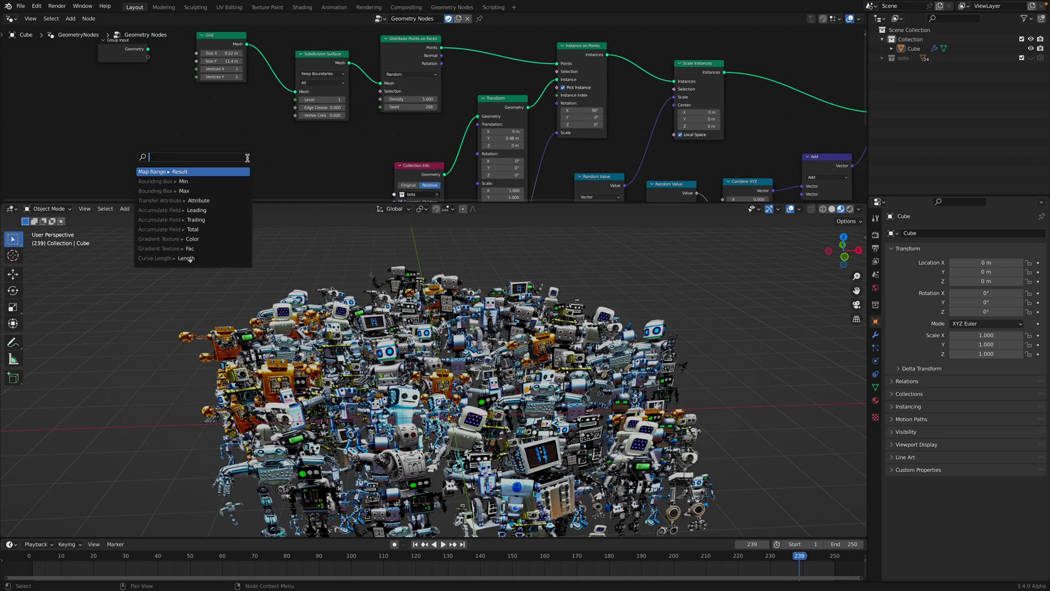
text(group)
key(Return)
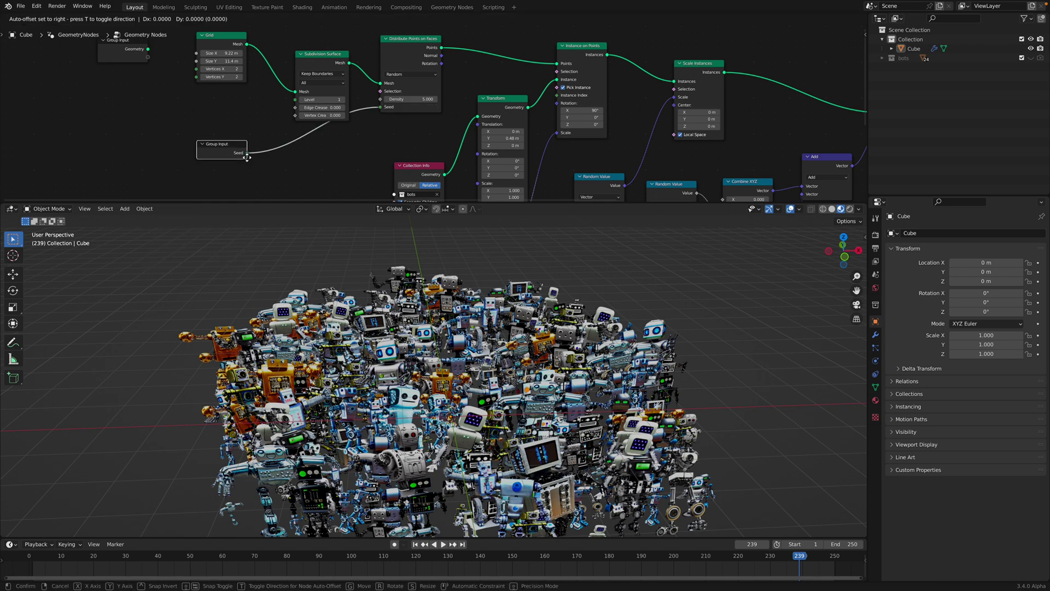
click(247, 155)
middle_drag(325, 162, 268, 168)
Step: Set the Collection Info node for the bots collection to Original and move it slightly within the tree
click(525, 53)
drag(525, 53, 524, 51)
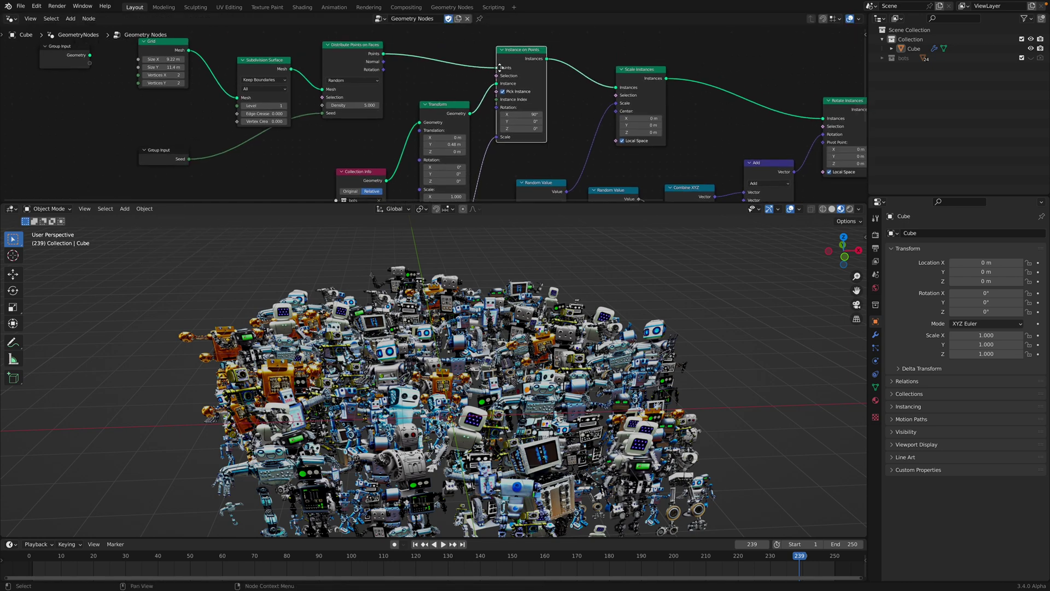
drag(451, 103, 449, 102)
middle_drag(440, 120, 438, 66)
click(364, 120)
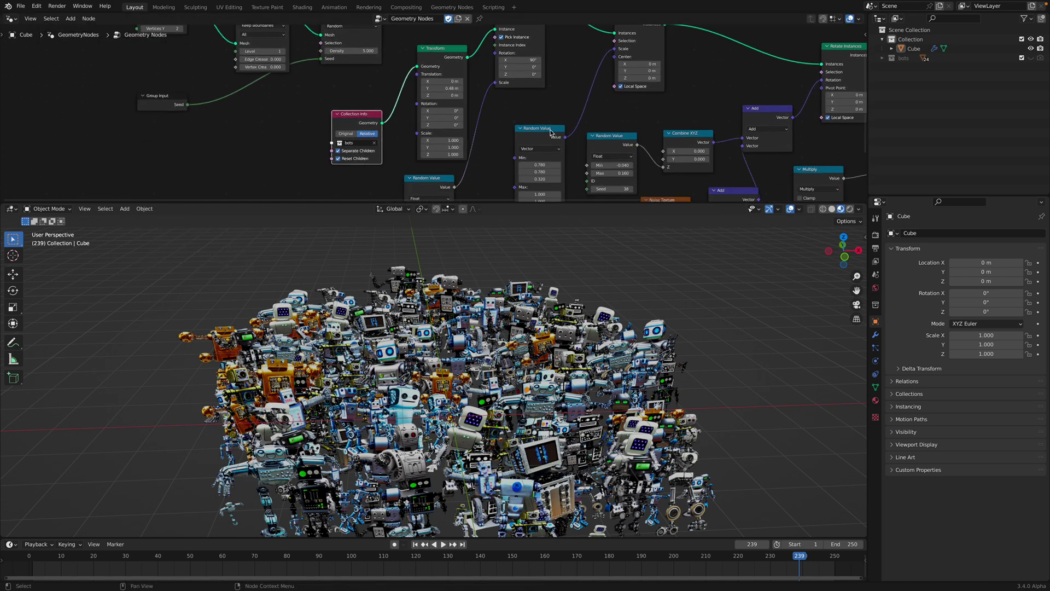
scroll(338, 114, up, 1)
drag(338, 113, 322, 98)
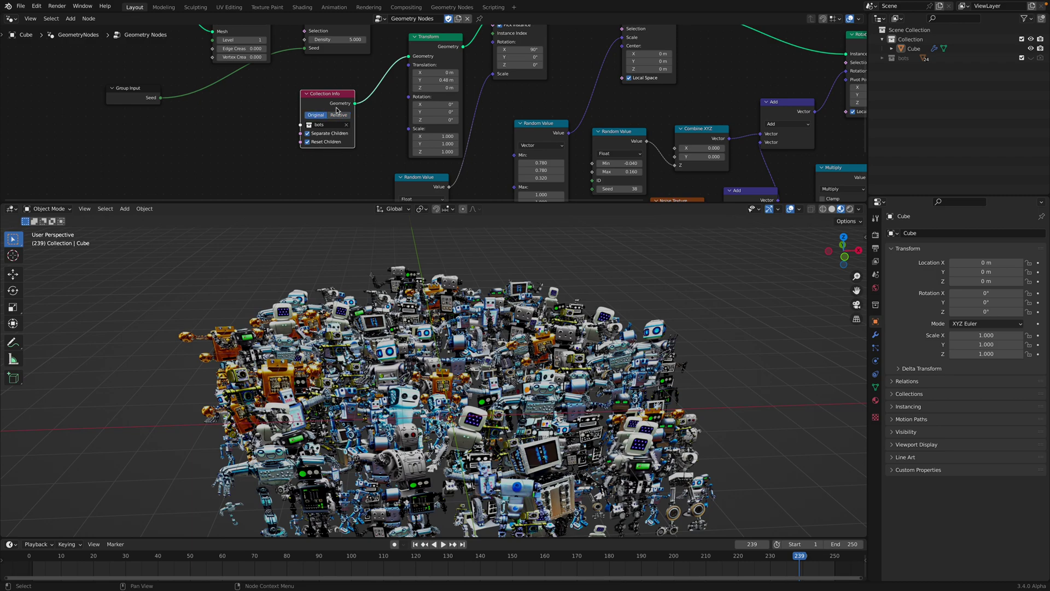
drag(336, 110, 332, 99)
middle_drag(507, 285, 506, 278)
Step: Set the Transform node's Y translation to 0.28 m while checking the front view, and save the file
middle_drag(397, 75, 374, 103)
drag(411, 74, 404, 60)
middle_drag(405, 94, 405, 113)
drag(405, 114, 361, 111)
click(844, 255)
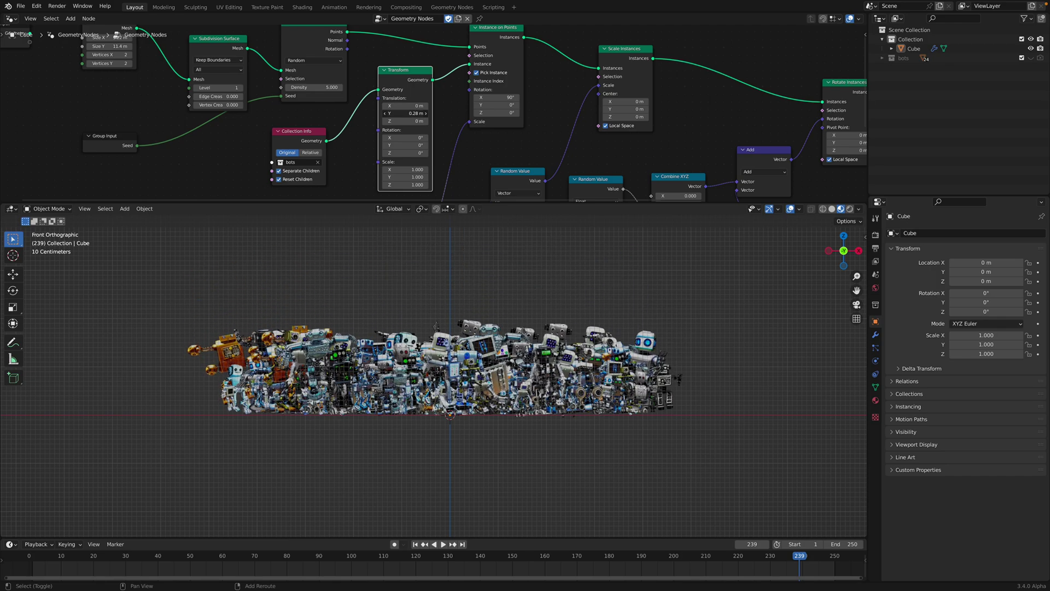
middle_drag(502, 239, 498, 262)
key(ctrl+s)
Step: Compare the crowd with Pick Instance off and on in the Instance on Points node
middle_drag(470, 108, 430, 140)
click(457, 52)
drag(465, 66, 469, 58)
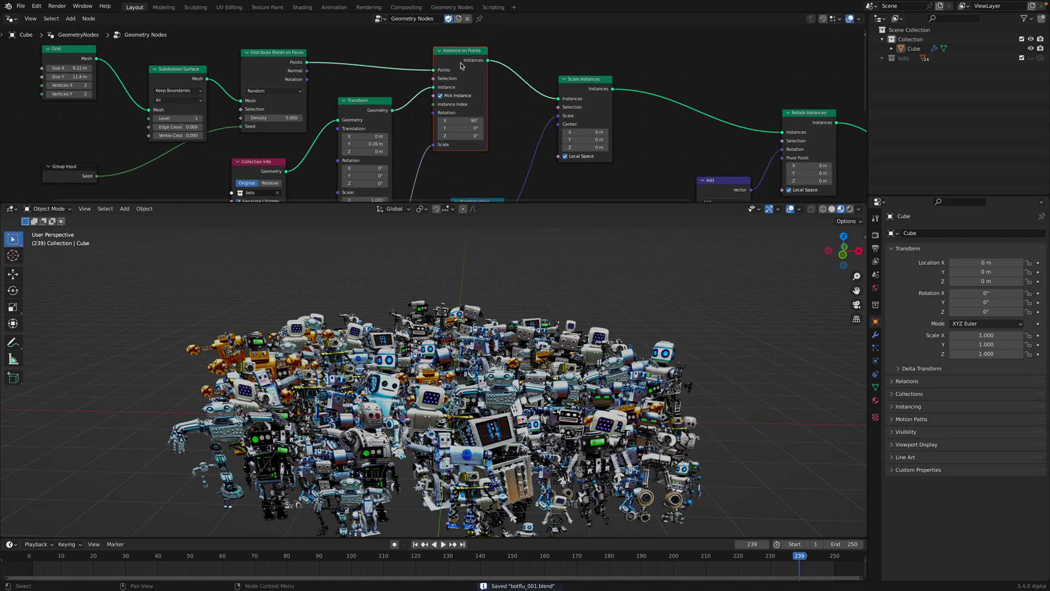
scroll(455, 98, up, 3)
click(442, 92)
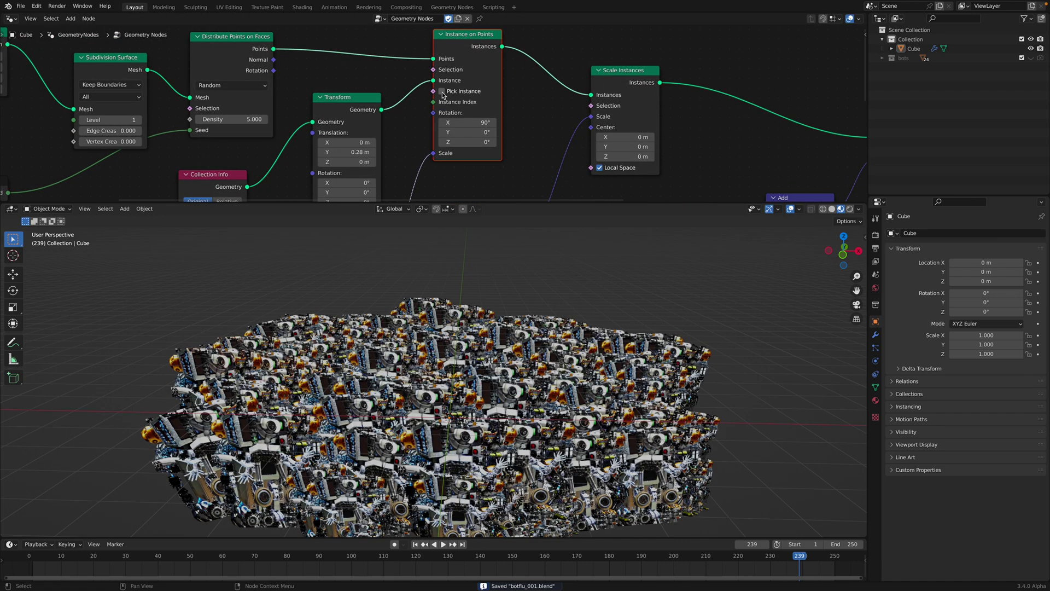
click(441, 92)
Step: Move the Random Value node that drives the instance scale closer to the Transform node
scroll(455, 101, down, 3)
middle_drag(463, 147, 469, 66)
scroll(468, 96, down, 2)
drag(383, 169, 385, 146)
middle_drag(433, 113, 410, 171)
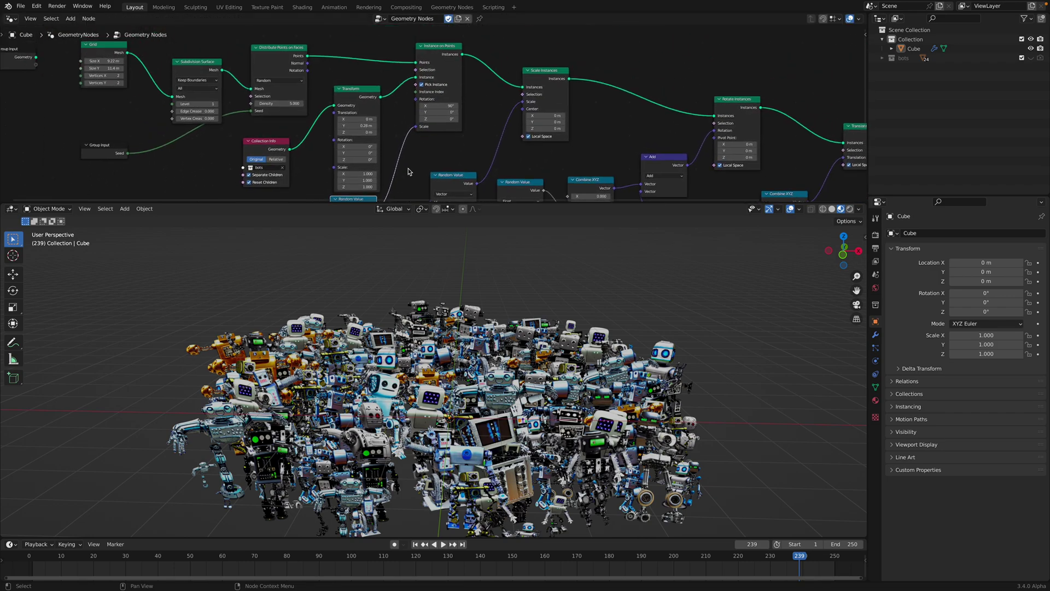
Step: Try an X rotation of 0° on the Instance on Points node and restore it to 90°
scroll(429, 140, up, 2)
drag(442, 44, 447, 48)
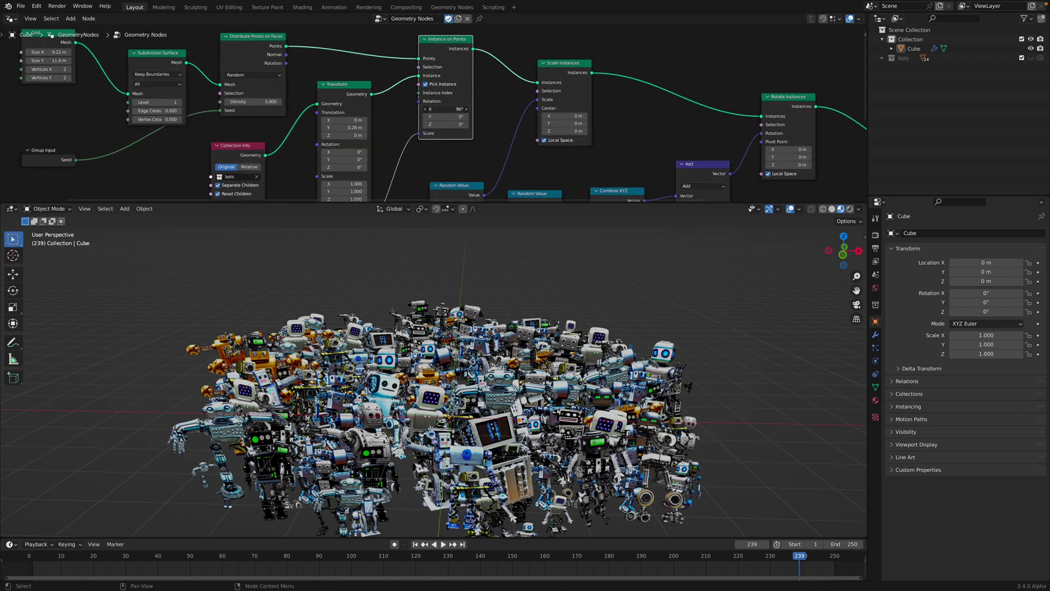
drag(437, 110, 411, 109)
click(437, 109)
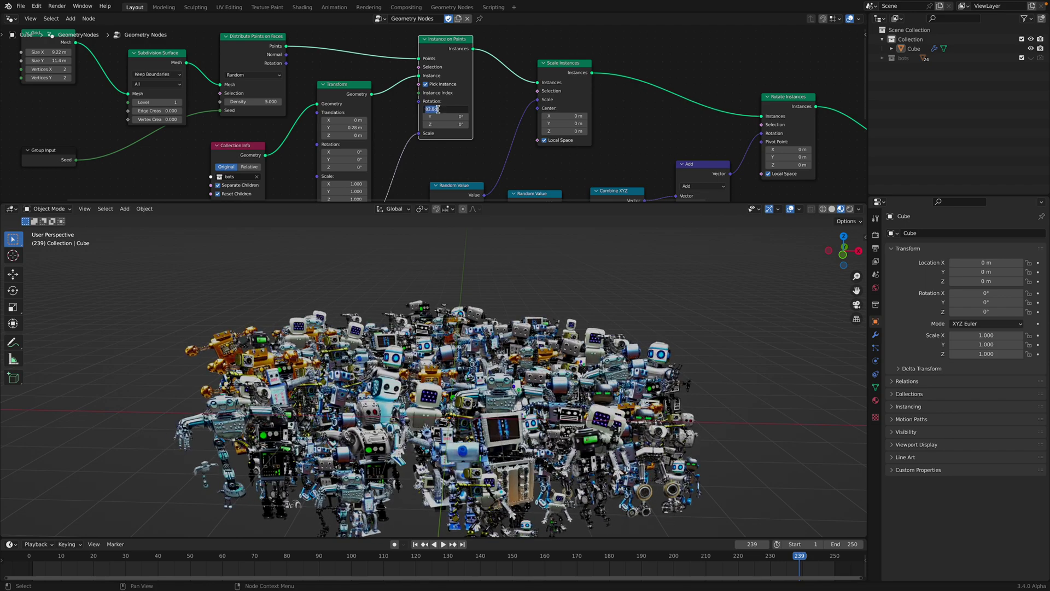
text(0)
key(Return)
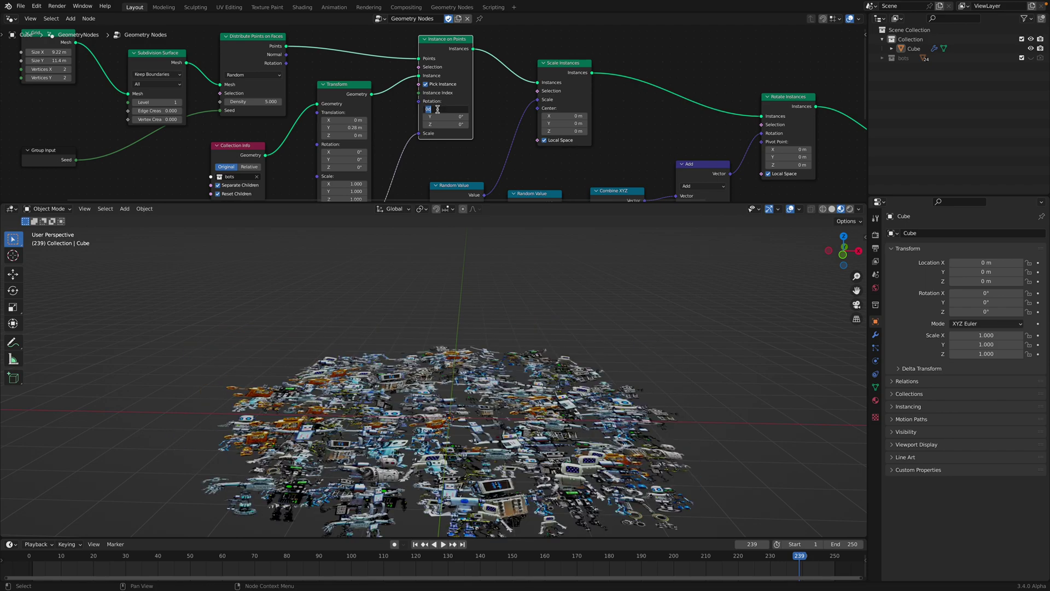
key(Return)
Step: Vary the random value driving the Instance on Points scale and make the node editor taller
shift+scroll(372, 130, down, 5)
drag(334, 162, 418, 162)
middle_drag(500, 116, 428, 176)
scroll(469, 130, down, 2)
middle_drag(469, 129, 454, 149)
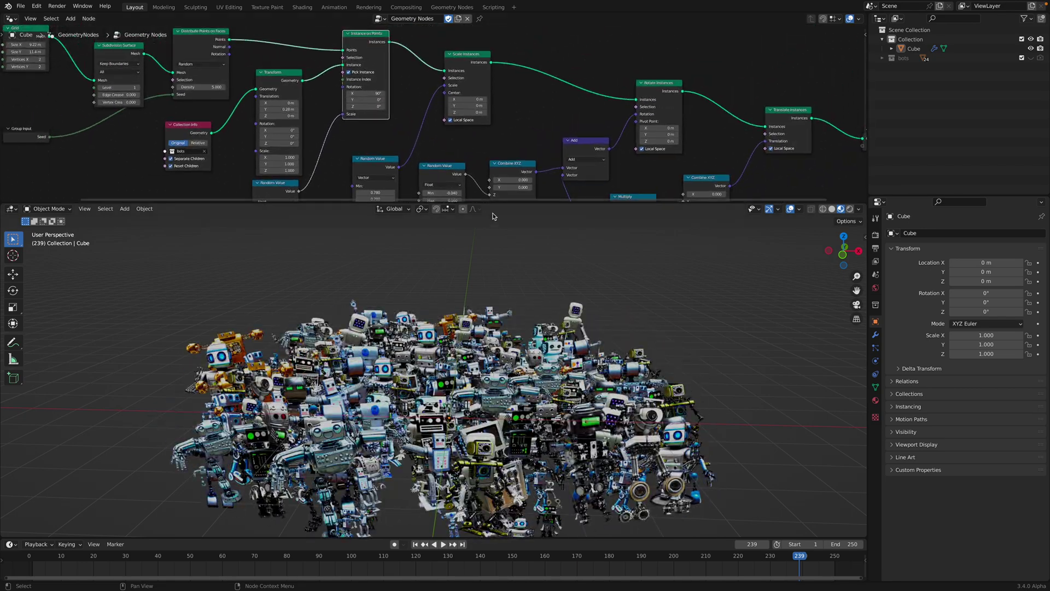
drag(495, 201, 495, 278)
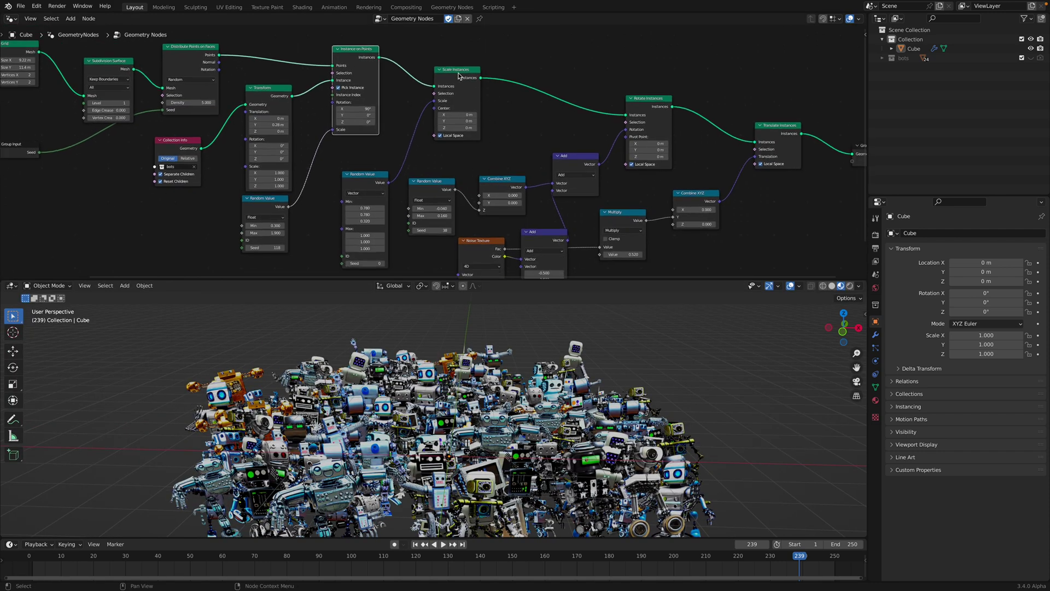
Step: Space out the Scale Instances, Rotate Instances, Translate Instances and Group Output nodes in the node tree
drag(458, 73, 471, 71)
middle_drag(527, 86, 429, 94)
drag(549, 114, 551, 108)
drag(393, 82, 413, 76)
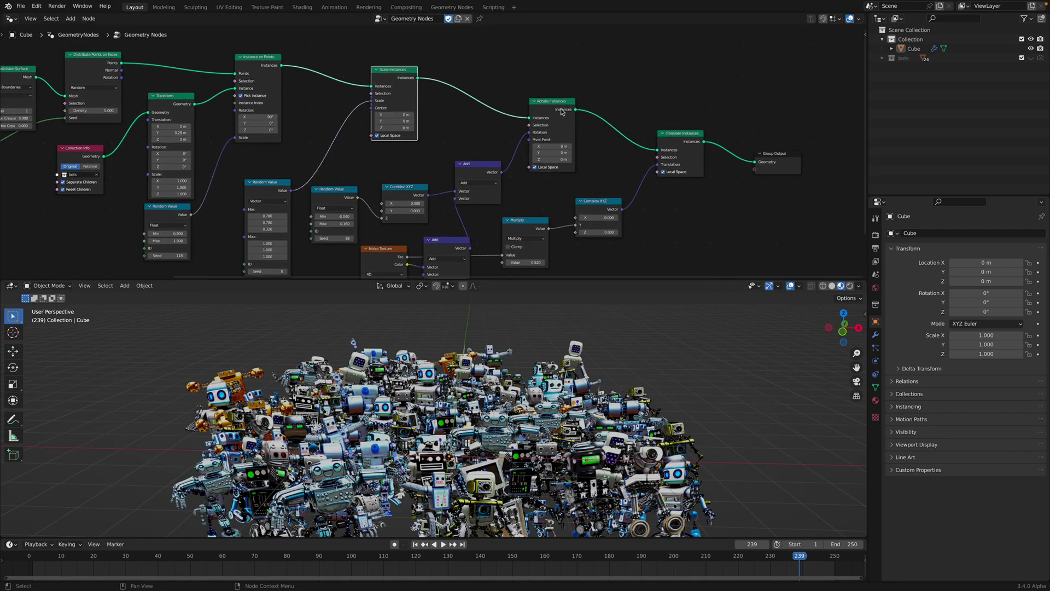
drag(562, 111, 577, 115)
drag(678, 140, 685, 141)
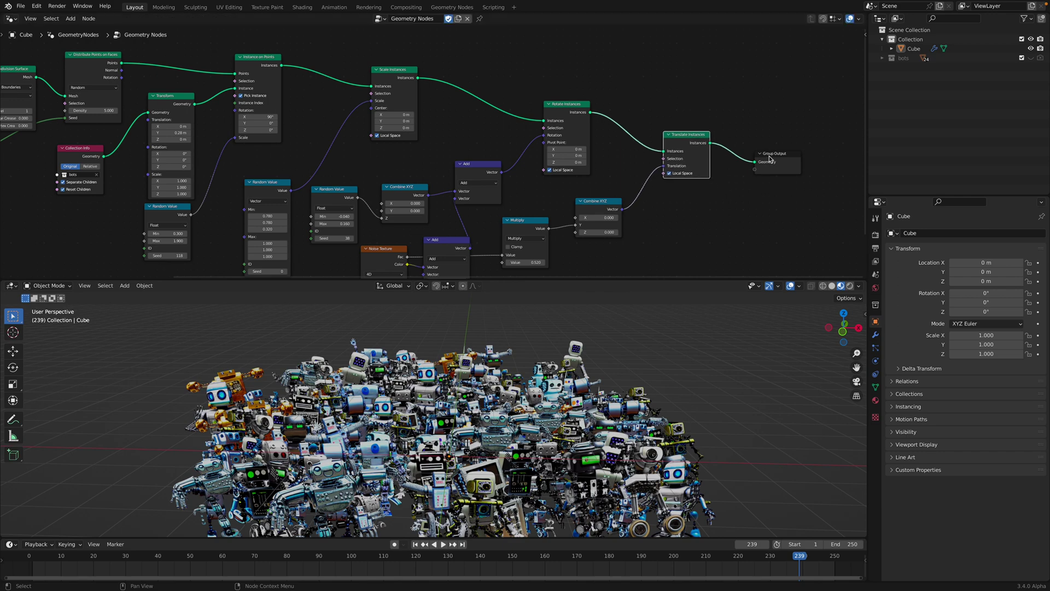
drag(770, 159, 763, 150)
middle_drag(690, 146, 689, 118)
middle_drag(441, 93, 481, 86)
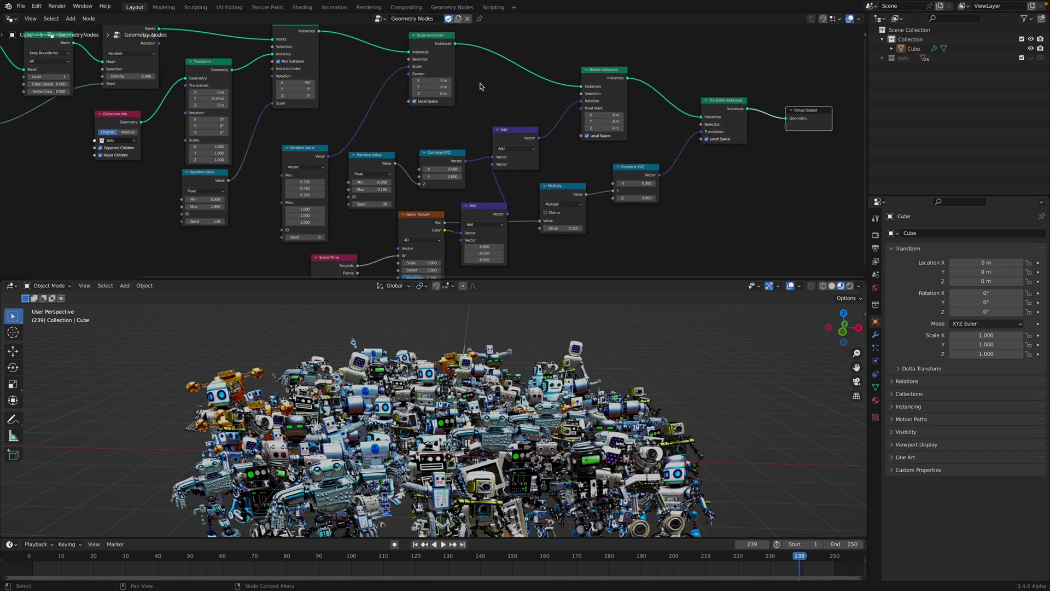
scroll(453, 89, up, 1)
drag(431, 60, 431, 70)
Step: On the Random Value node driving Scale Instances, set all Max values to 1.160 and the seed to 122
middle_drag(351, 173, 365, 143)
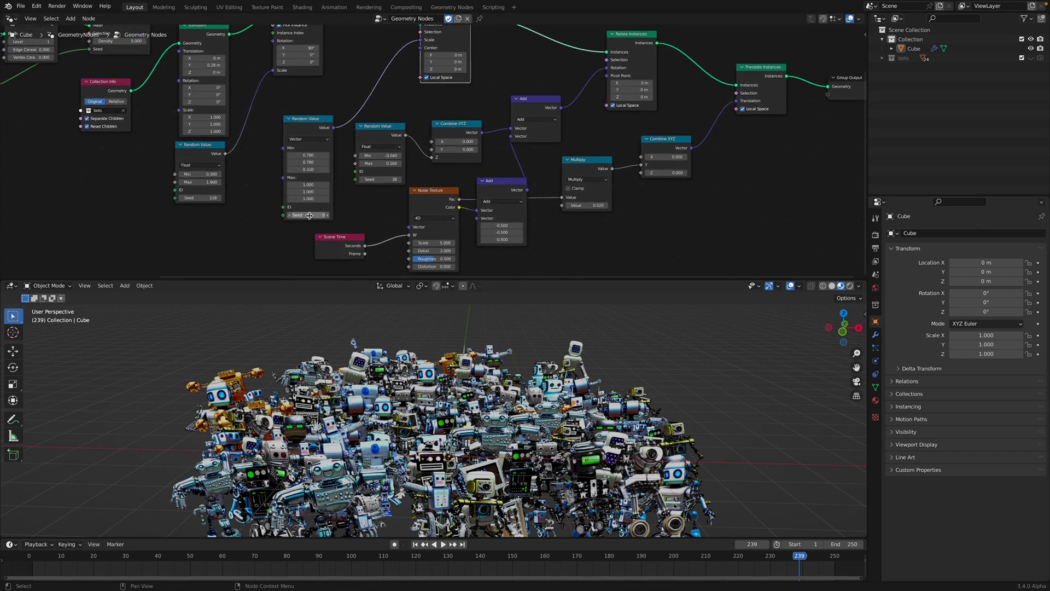
drag(309, 215, 367, 215)
drag(305, 187, 315, 215)
middle_drag(359, 163, 346, 156)
mouse_move(479, 420)
middle_down()
mouse_move(498, 378)
mouse_move(473, 404)
middle_up()
scroll(481, 407, up, 3)
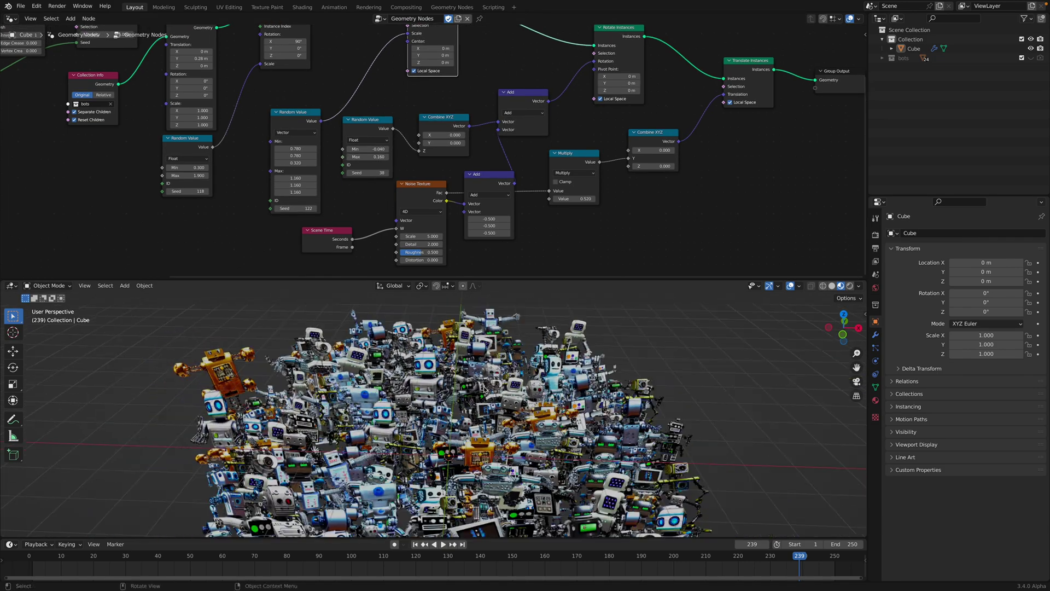
Step: Nudge the Rotate Instances node and look over the nodes feeding its rotation
scroll(473, 404, down, 1)
drag(376, 124, 375, 126)
middle_drag(440, 128, 406, 163)
drag(588, 74, 594, 64)
middle_drag(576, 111, 579, 101)
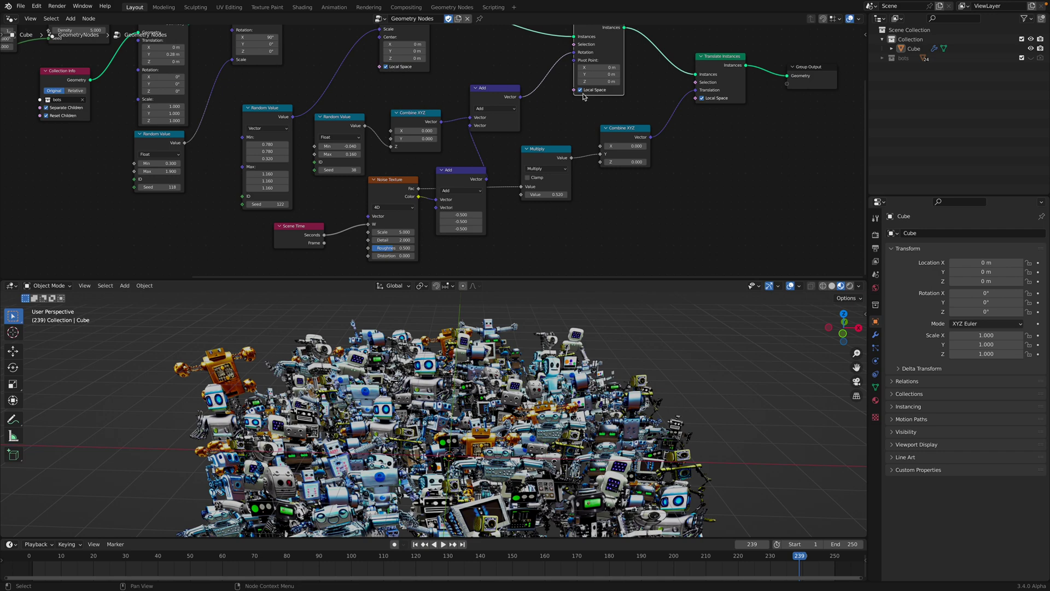
scroll(590, 122, up, 3)
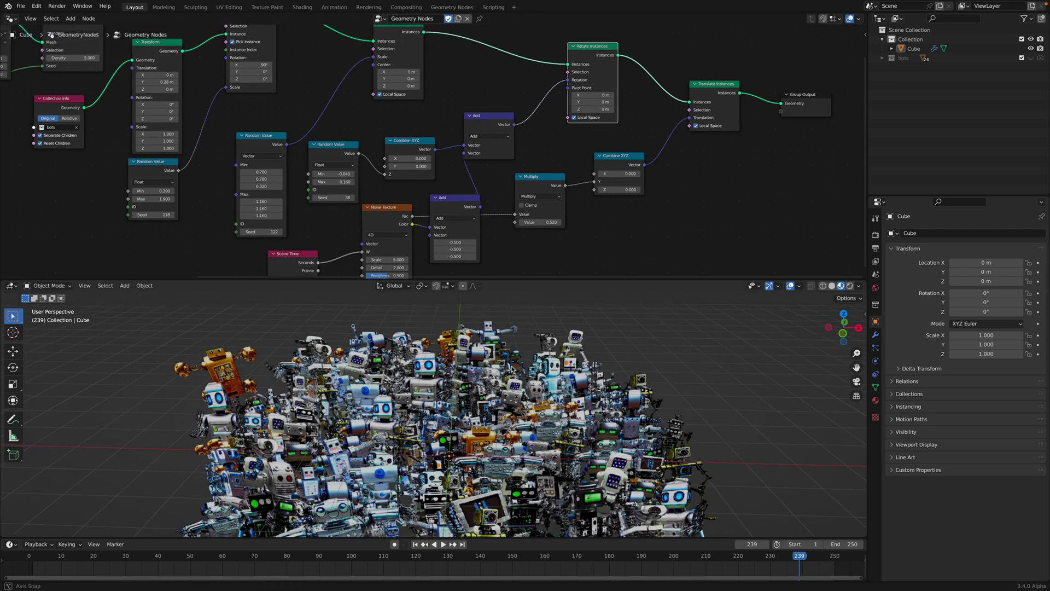
scroll(487, 143, down, 4)
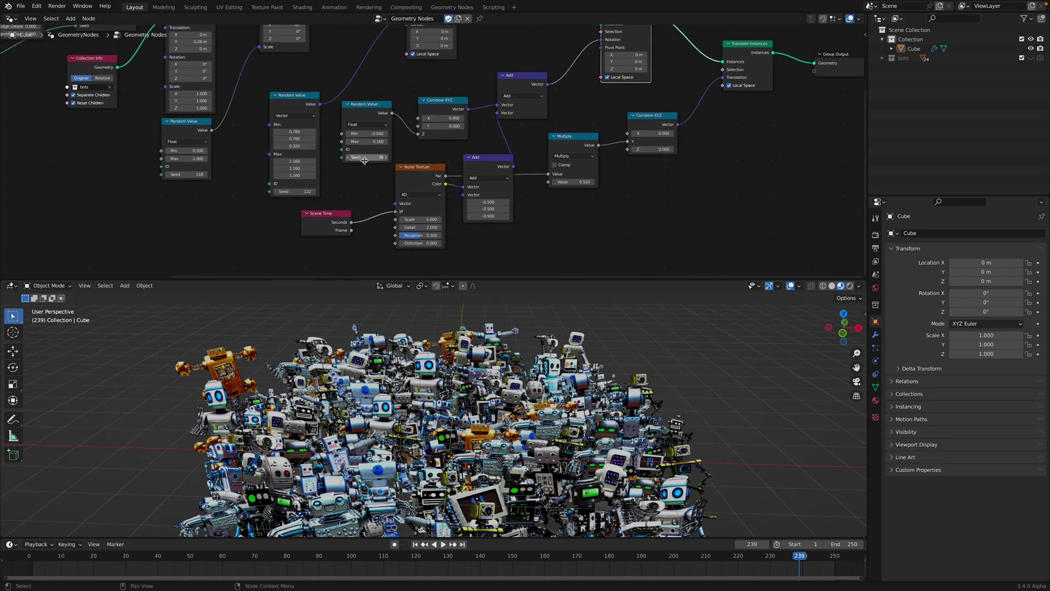
Step: Set the rotation's Random Value to Min -0.460 and Max 0.340, preview the animation and save the file
mouse_move(366, 157)
mouse_down()
mouse_move(363, 134)
mouse_move(344, 134)
mouse_move(372, 156)
mouse_up()
key(space)
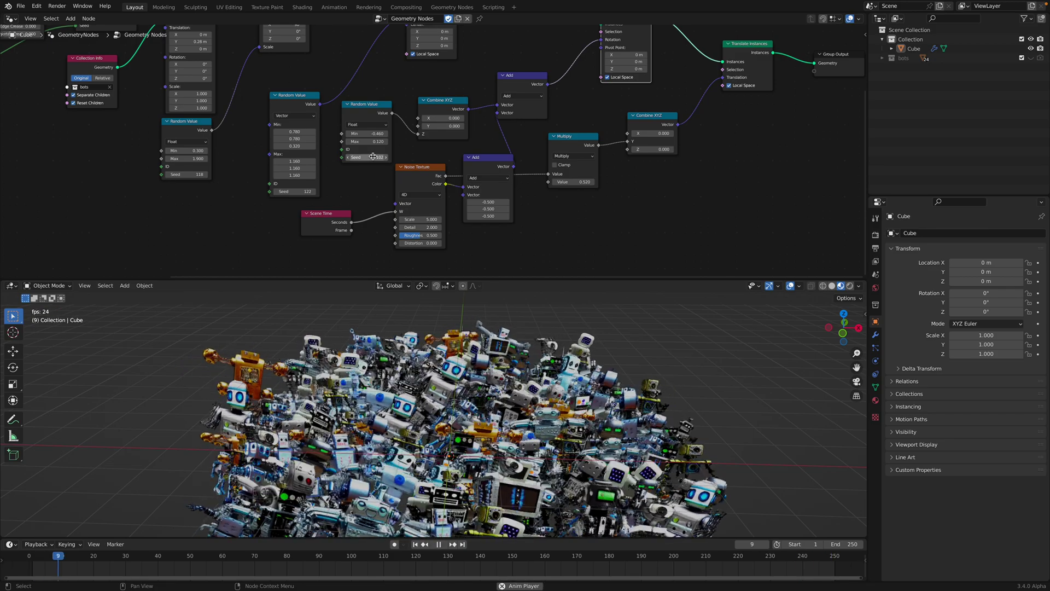
key(space)
mouse_move(371, 141)
shift+mouse_down()
mouse_move(306, 141)
mouse_move(378, 141)
mouse_move(366, 157)
mouse_move(376, 157)
shift+mouse_up()
key(ctrl+s)
Step: Move the Group Input node below the node chain and connect its Seed output to the Seed inputs of all three Random Value nodes
middle_drag(356, 161, 369, 158)
ctrl+middle_drag(369, 158, 327, 179)
scroll(147, 168, up, 1)
middle_drag(147, 168, 282, 198)
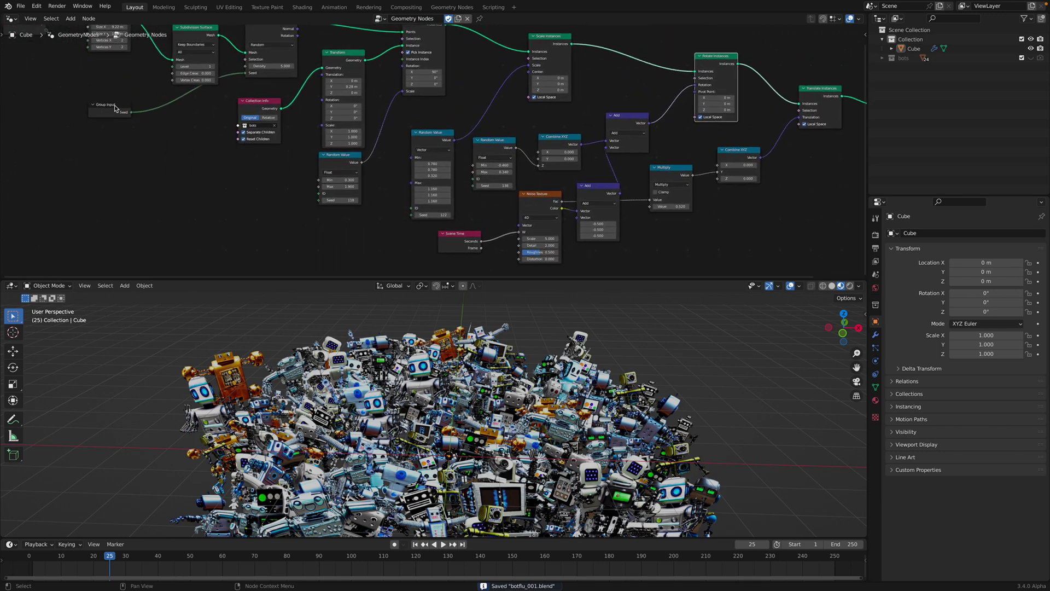
drag(115, 105, 229, 221)
middle_drag(229, 221, 230, 203)
scroll(237, 207, up, 1)
drag(230, 214, 410, 200)
middle_drag(252, 214, 244, 181)
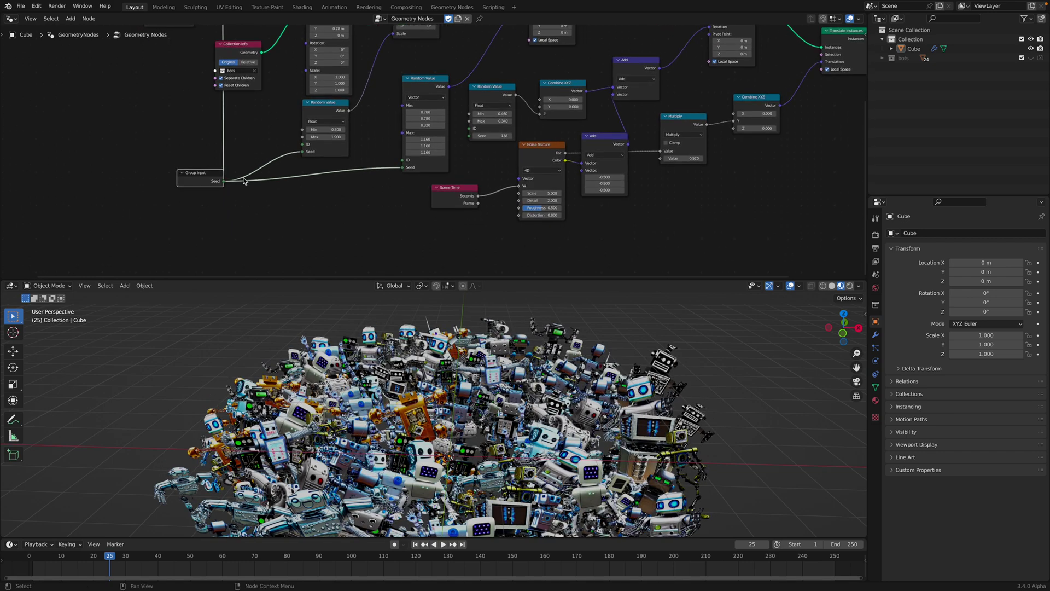
drag(223, 181, 469, 136)
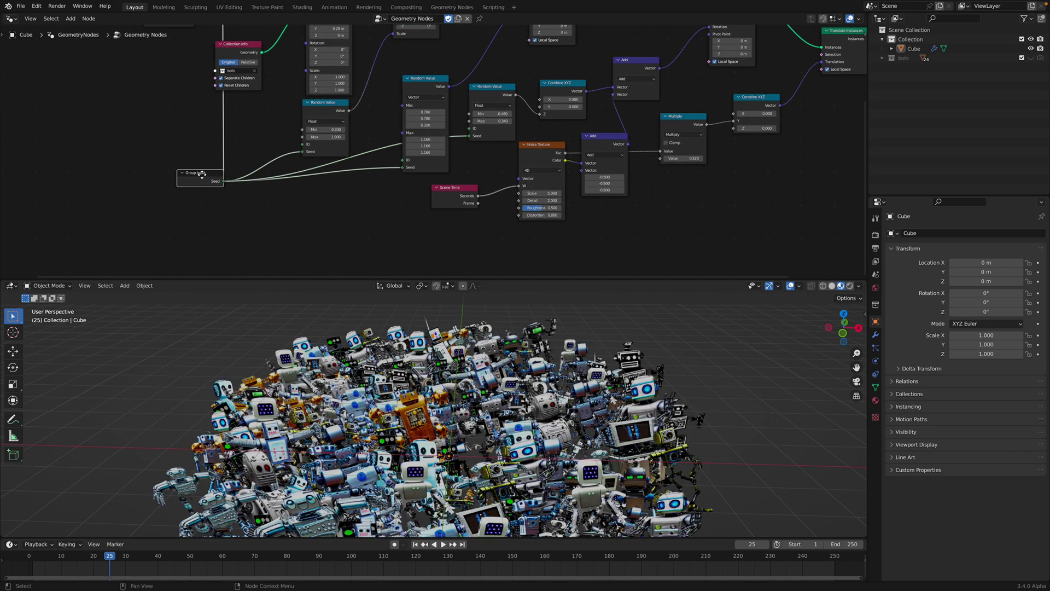
drag(202, 174, 72, 193)
Step: Tidy the Random Value and Combine XYZ nodes that lead into the rotation's Add node
middle_drag(451, 158, 310, 224)
drag(417, 150, 412, 147)
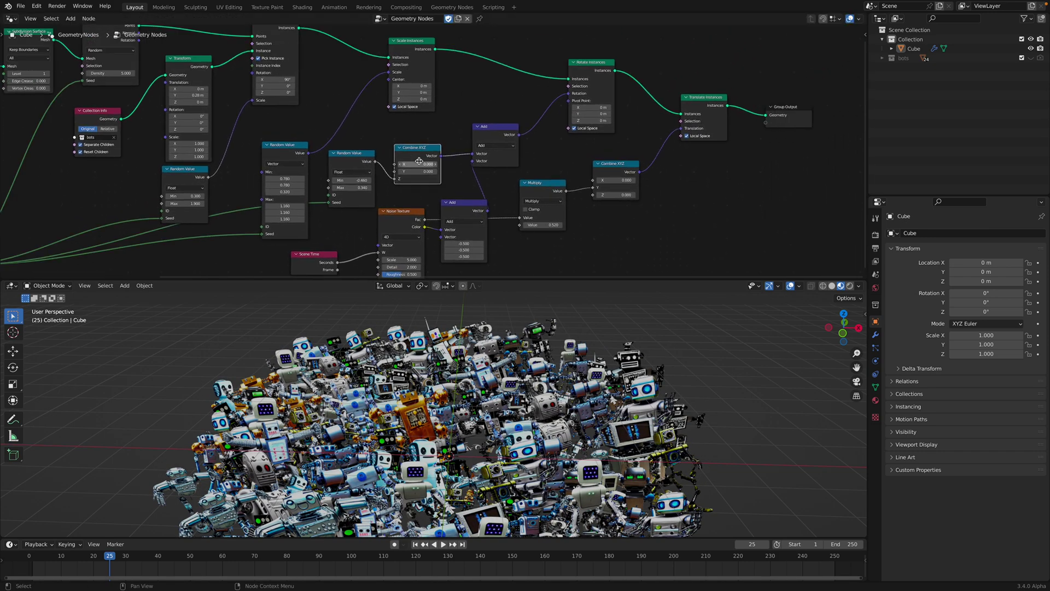
middle_drag(419, 161, 401, 130)
scroll(401, 130, up, 2)
drag(327, 135, 330, 130)
click(471, 112)
middle_drag(462, 131, 464, 81)
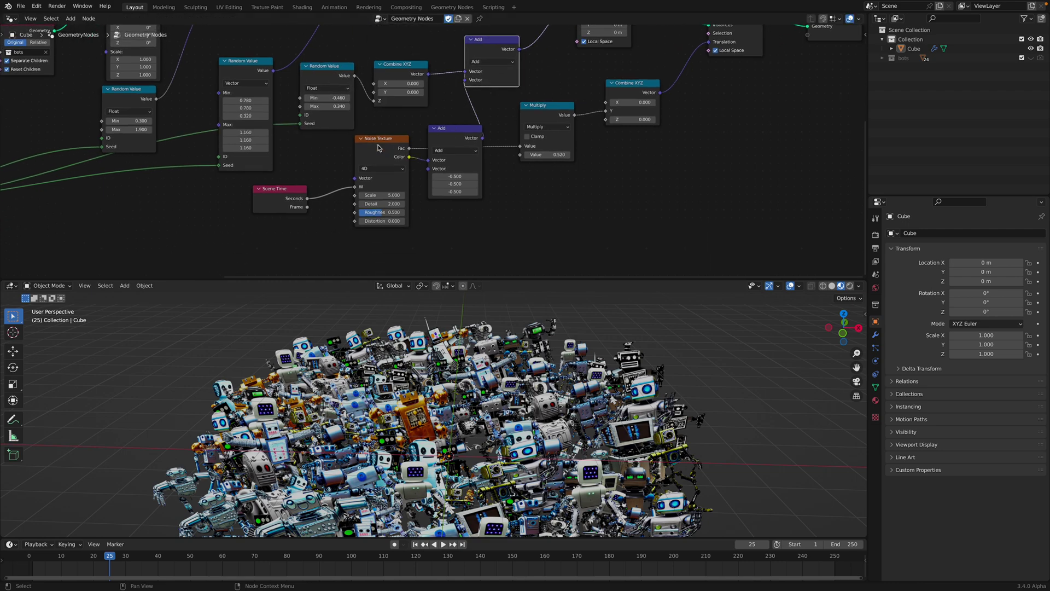
Step: Bring the Noise Texture node and its -0.500 Add node closer together and collapse the Add node
drag(378, 148, 372, 165)
drag(459, 131, 450, 181)
middle_drag(449, 181, 422, 181)
drag(444, 209, 425, 197)
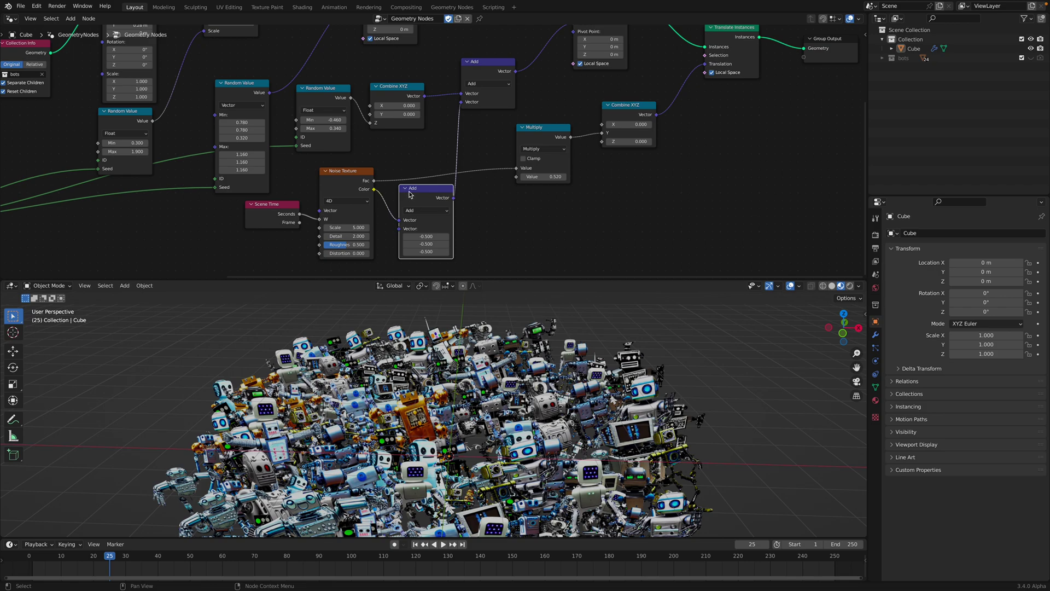
middle_drag(431, 241, 435, 216)
click(410, 163)
drag(423, 164, 418, 137)
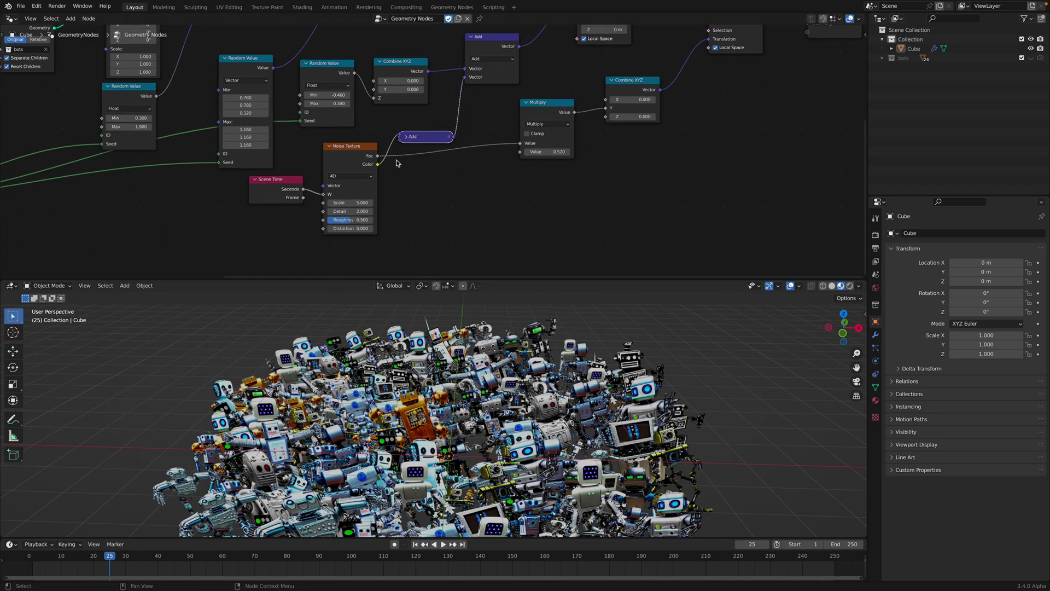
Step: Set the Noise Texture scale to -8.220 while playing the animation, and save the file
scroll(417, 181, down, 3)
key(space)
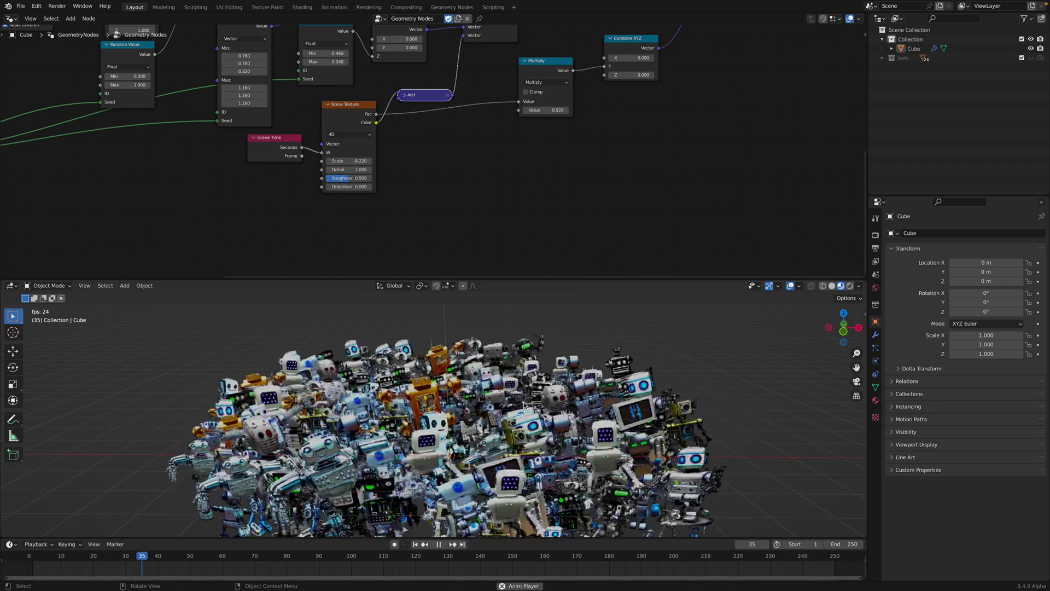
key(ctrl+s)
middle_drag(516, 114, 475, 185)
scroll(475, 185, up, 1)
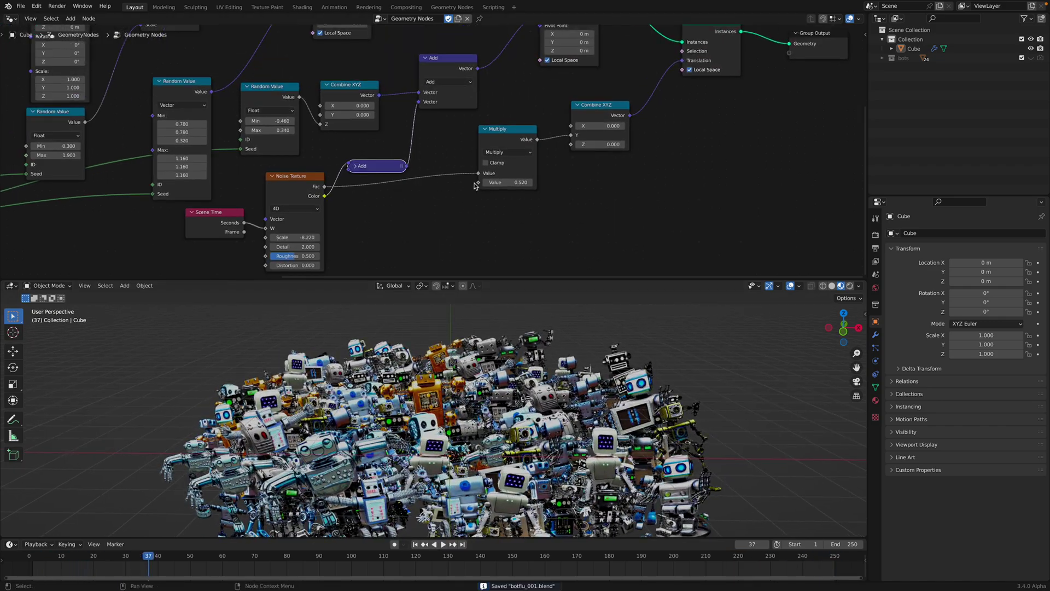
Step: Reposition the Multiply node, set its value to 0.660, preview the animation and save the file
drag(502, 128, 485, 142)
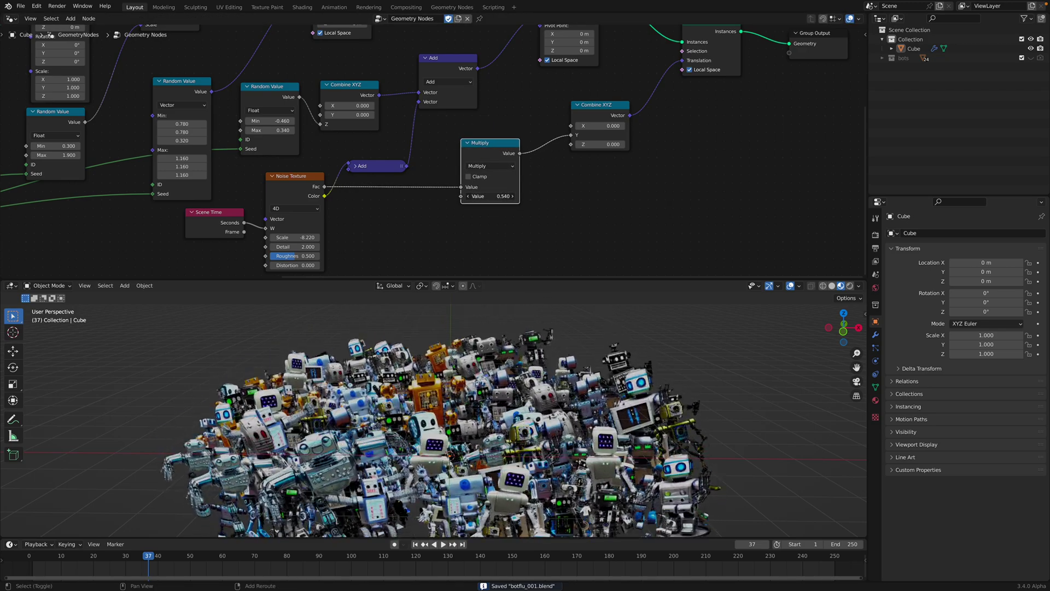
drag(489, 195, 496, 195)
drag(486, 145, 472, 135)
key(space)
middle_drag(520, 151, 461, 151)
key(space)
drag(435, 139, 463, 149)
middle_drag(497, 191, 488, 183)
key(ctrl+s)
Step: Add a Math node beside the Multiply node and set its operation to Sine
key(shift+a)
click(502, 185)
text(m)
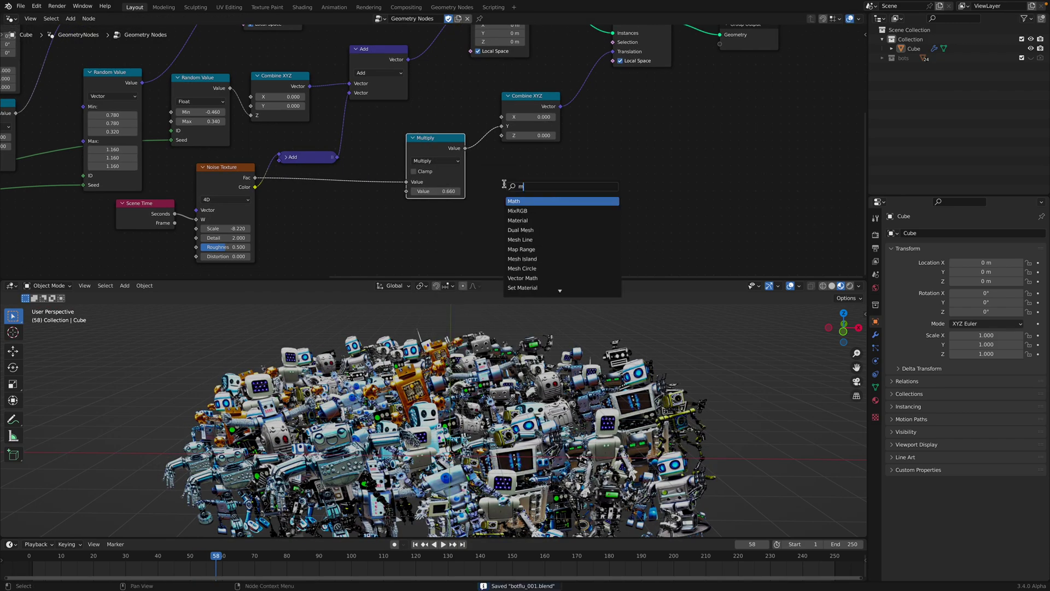
text(ath)
key(Return)
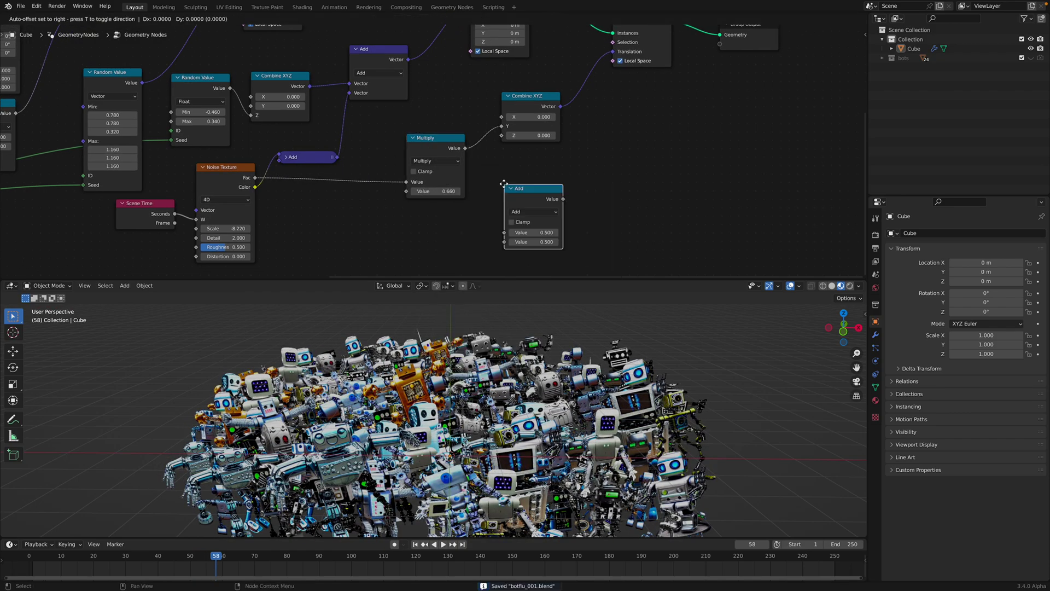
click(503, 185)
click(533, 211)
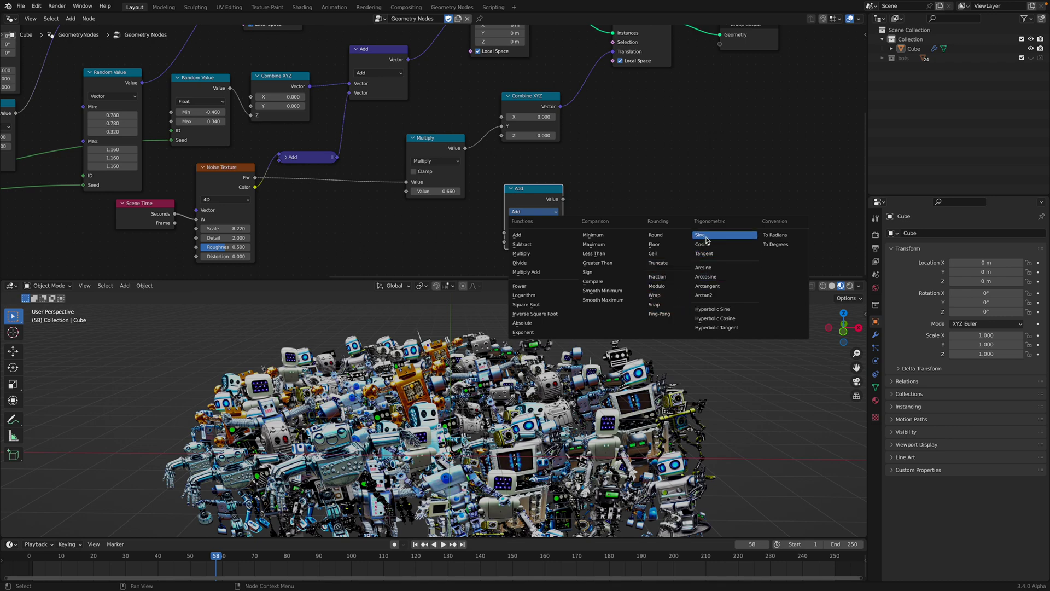
Step: Insert the Sine node between the Multiply and Combine XYZ nodes and preview the animation
drag(532, 191, 512, 181)
drag(455, 145, 424, 149)
drag(492, 180, 499, 136)
key(space)
key(space)
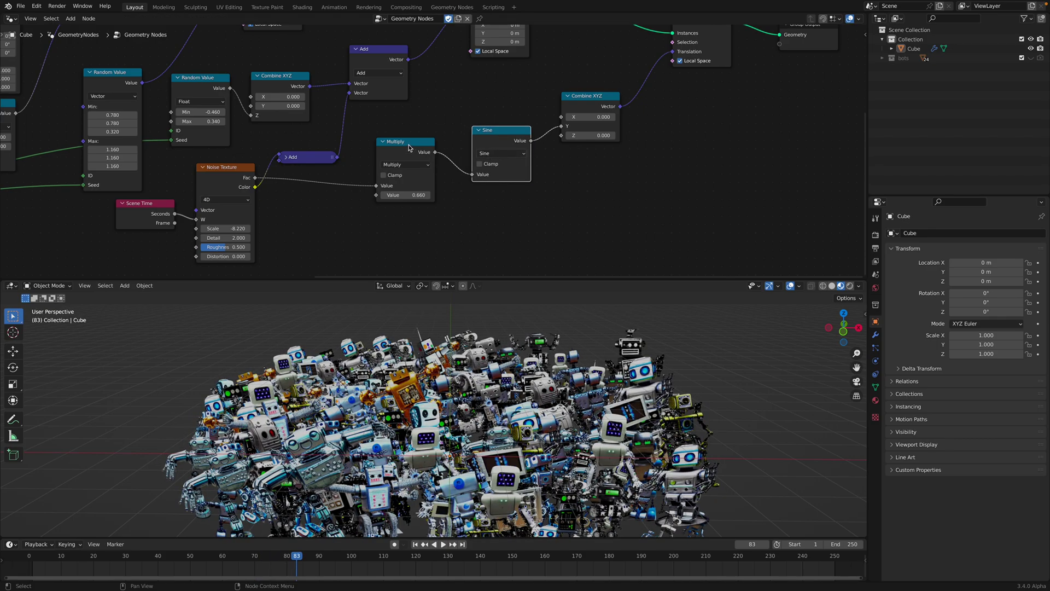
Step: Reorder the chain so the Multiply node sits between Sine and Combine XYZ, and play the animation to check
alt+drag(408, 147, 563, 134)
drag(482, 137, 425, 147)
key(space)
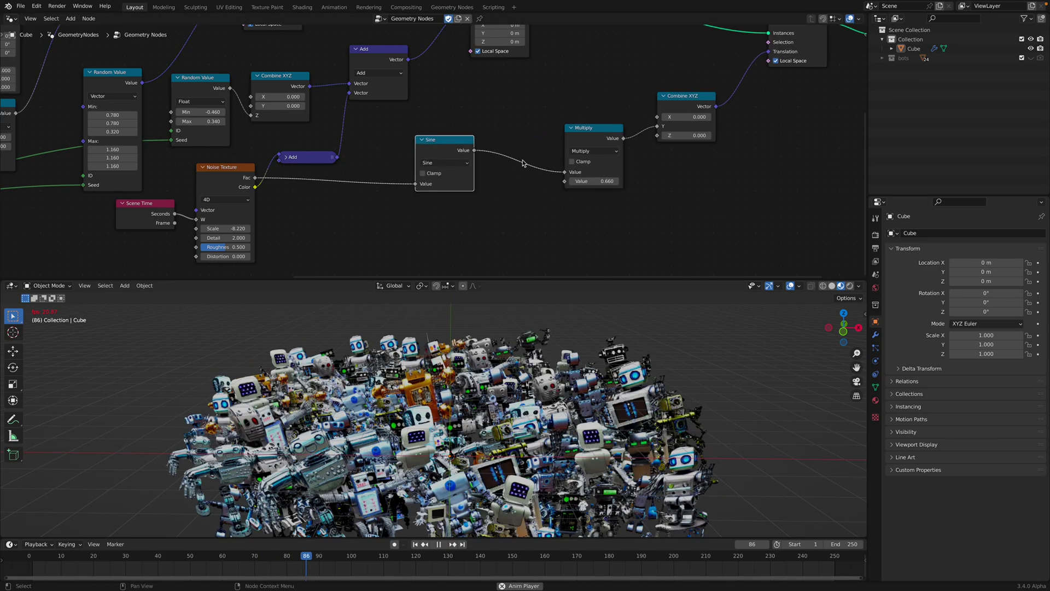
key(space)
Step: Try a Multiply value of 1.180 with the animation playing, and lower the value to 0.540
drag(592, 181, 648, 181)
key(space)
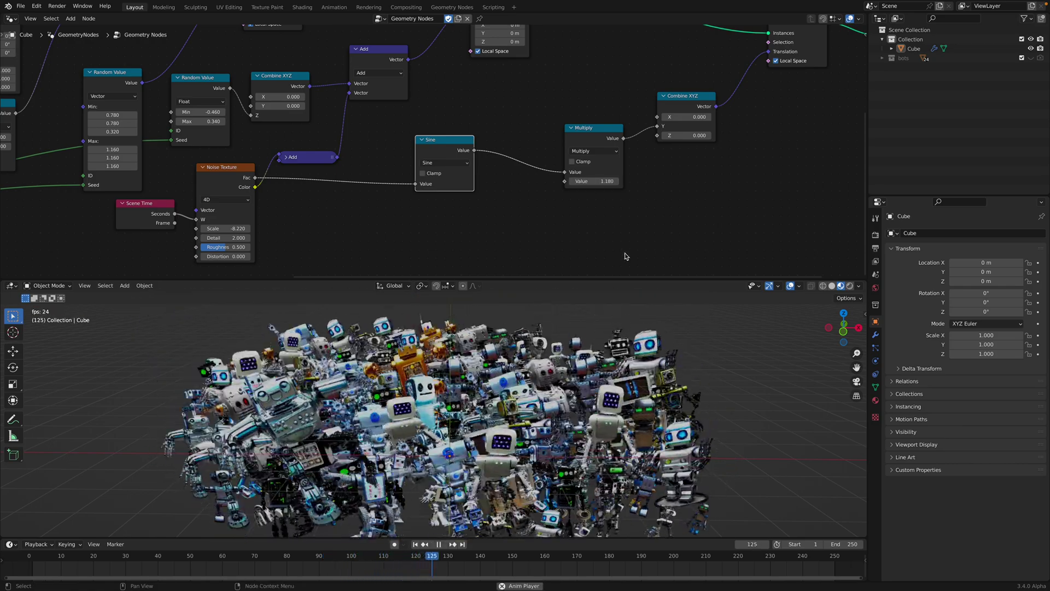
key(space)
drag(607, 181, 544, 181)
Step: Rearrange the Noise Texture and Scene Time nodes and set the noise scale to 0.640
scroll(444, 170, down, 1)
middle_drag(444, 170, 500, 164)
drag(298, 165, 304, 167)
drag(362, 151, 361, 145)
drag(311, 176, 317, 174)
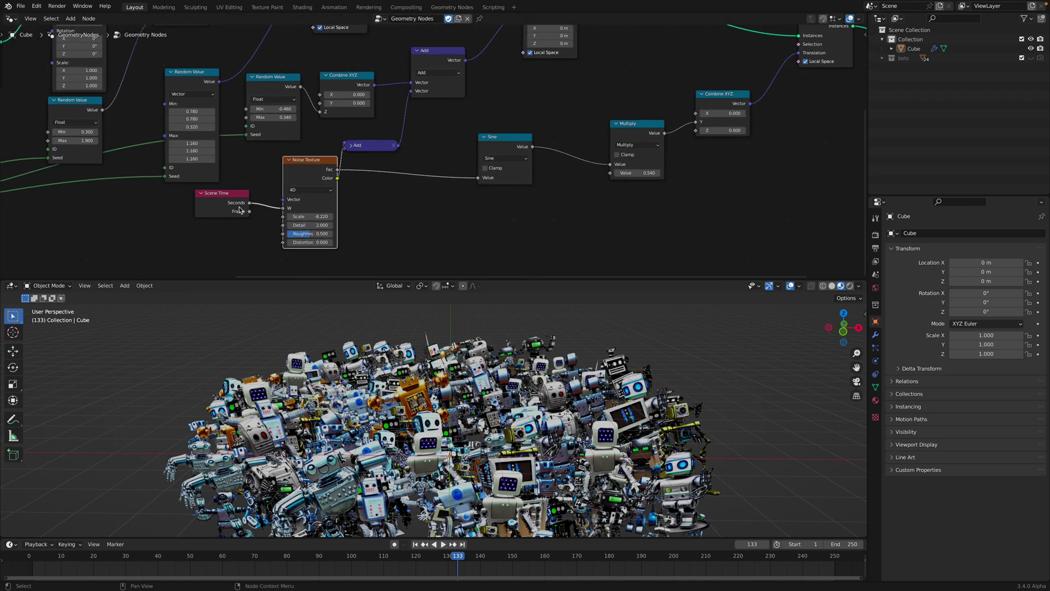
middle_drag(244, 202, 254, 190)
mouse_move(236, 189)
mouse_down()
mouse_move(224, 197)
mouse_move(279, 206)
mouse_move(230, 194)
mouse_up()
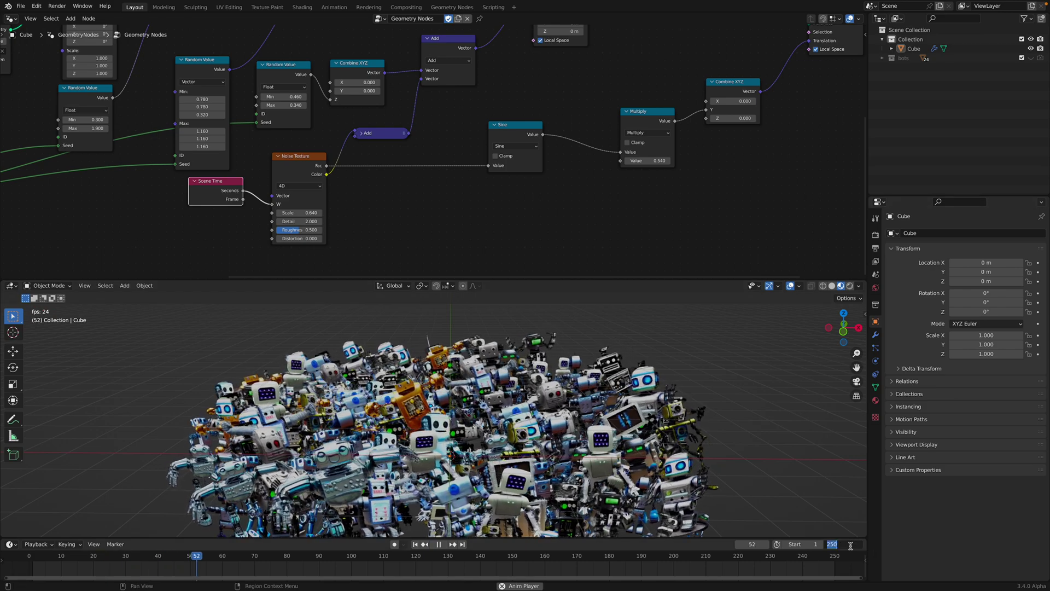
Step: Extend the timeline's end frame to 1000
text(00)
key(Return)
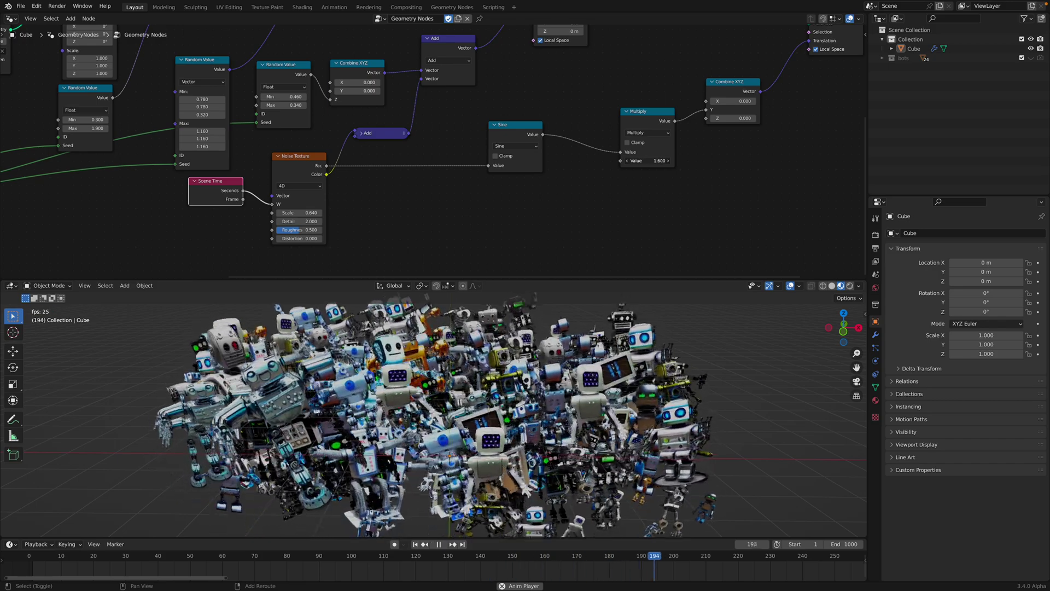
Step: Set the Multiply value to 0.800 and the Noise Texture scale to 1.340, rearrange the nearby nodes and save the file
drag(638, 123, 519, 133)
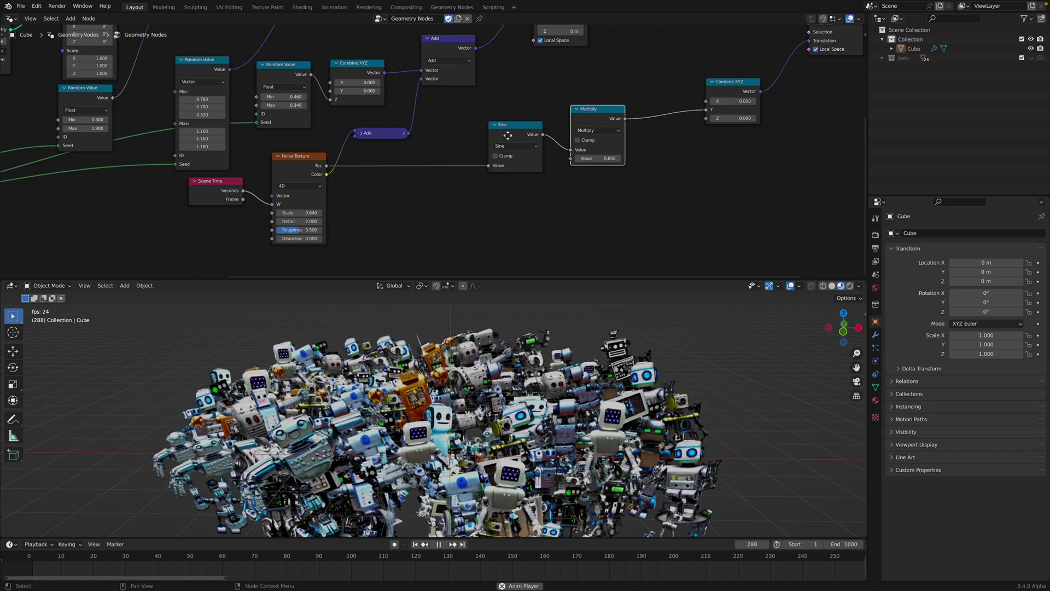
drag(507, 135, 488, 145)
drag(235, 192, 224, 195)
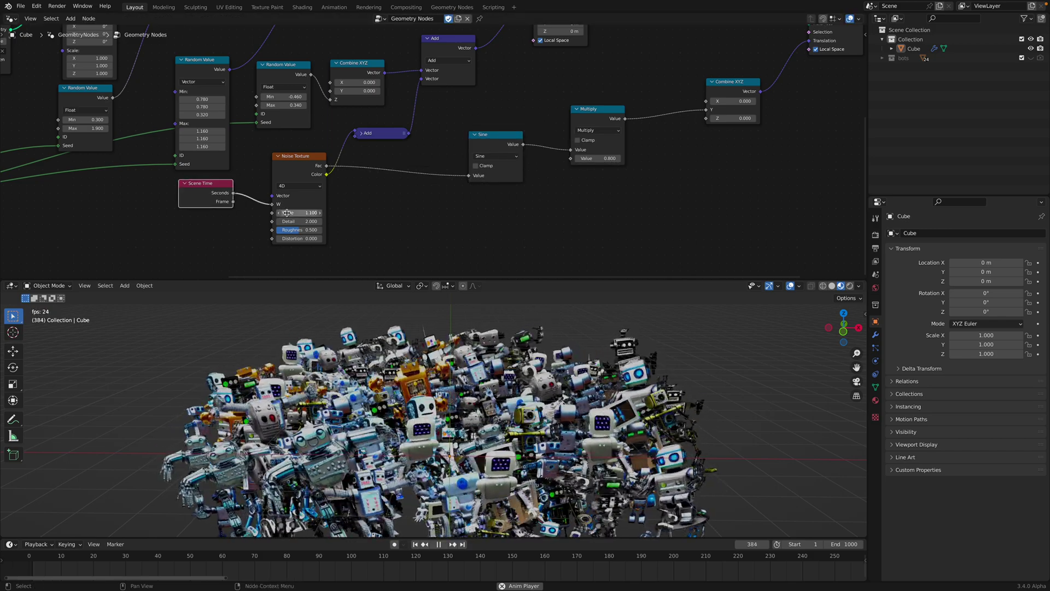
drag(288, 213, 328, 213)
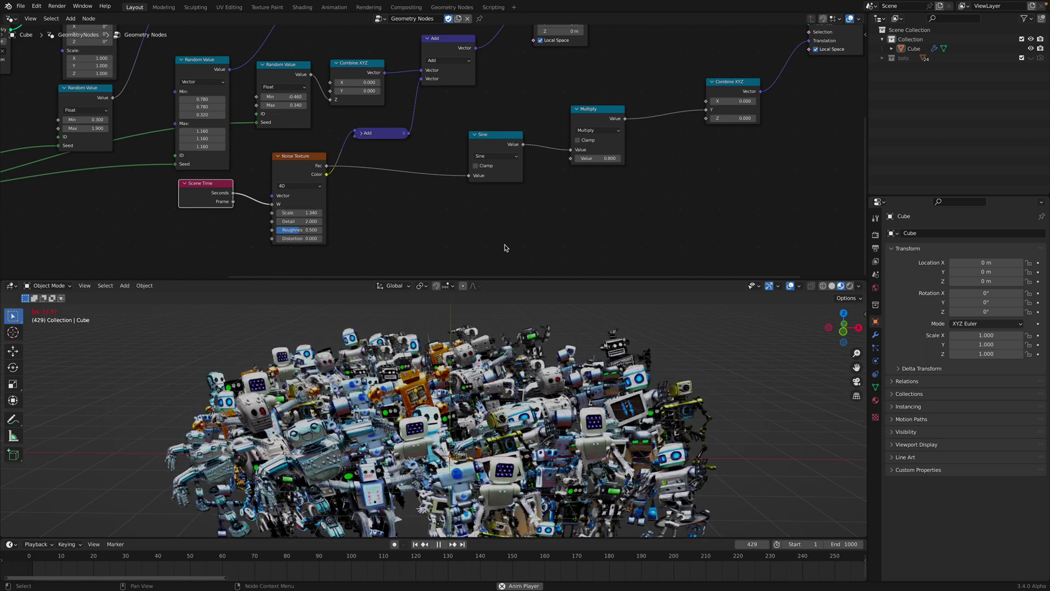
key(ctrl+s)
Step: Examine how the noise branch and the Scale, Rotate and Translate Instances nodes lead to the Group Output
scroll(571, 214, down, 3)
middle_drag(674, 139, 508, 228)
drag(595, 125, 595, 127)
middle_drag(372, 93, 429, 127)
scroll(429, 127, up, 3)
click(438, 124)
drag(695, 168, 693, 168)
scroll(654, 155, down, 3)
middle_drag(654, 155, 630, 131)
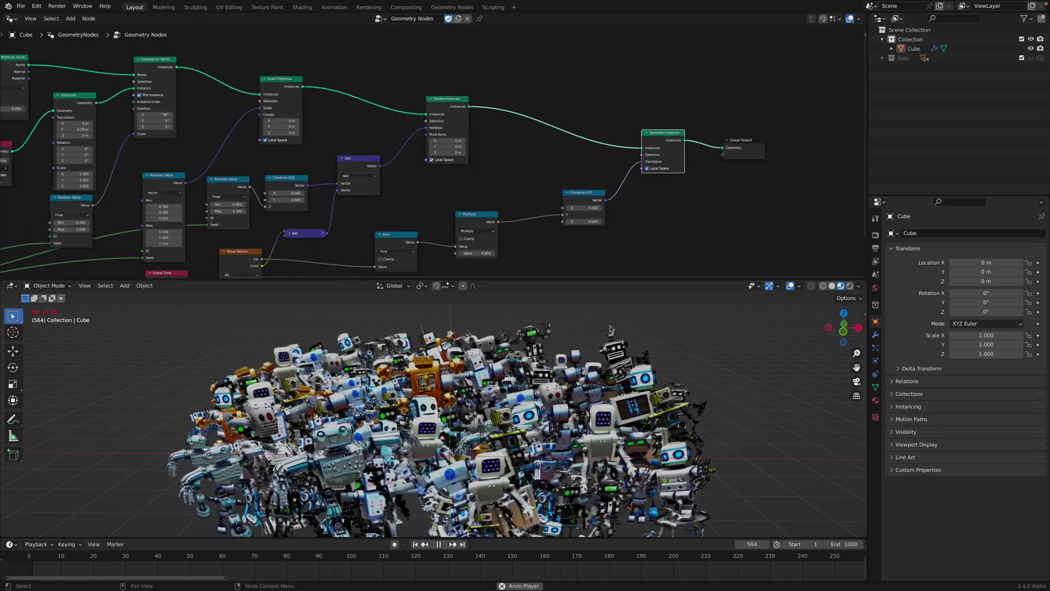
Step: Make the 3D viewport taller, bring the whole node tree into view and open the cube's Geometry Nodes modifier settings
middle_drag(608, 371, 568, 356)
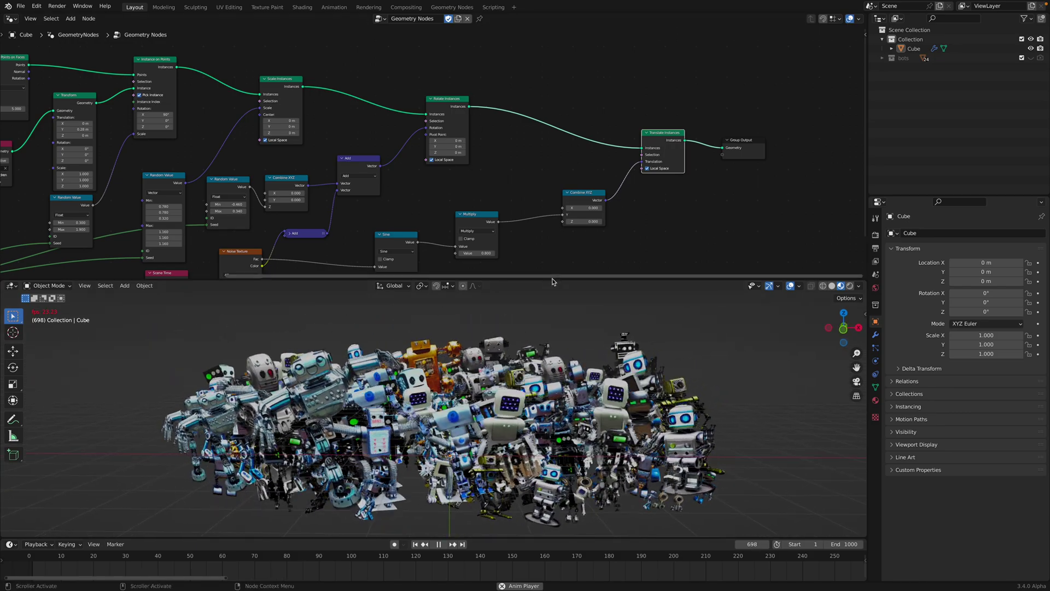
drag(552, 279, 564, 209)
middle_drag(580, 253, 585, 292)
scroll(585, 293, down, 1)
scroll(589, 167, down, 5)
middle_drag(589, 167, 739, 151)
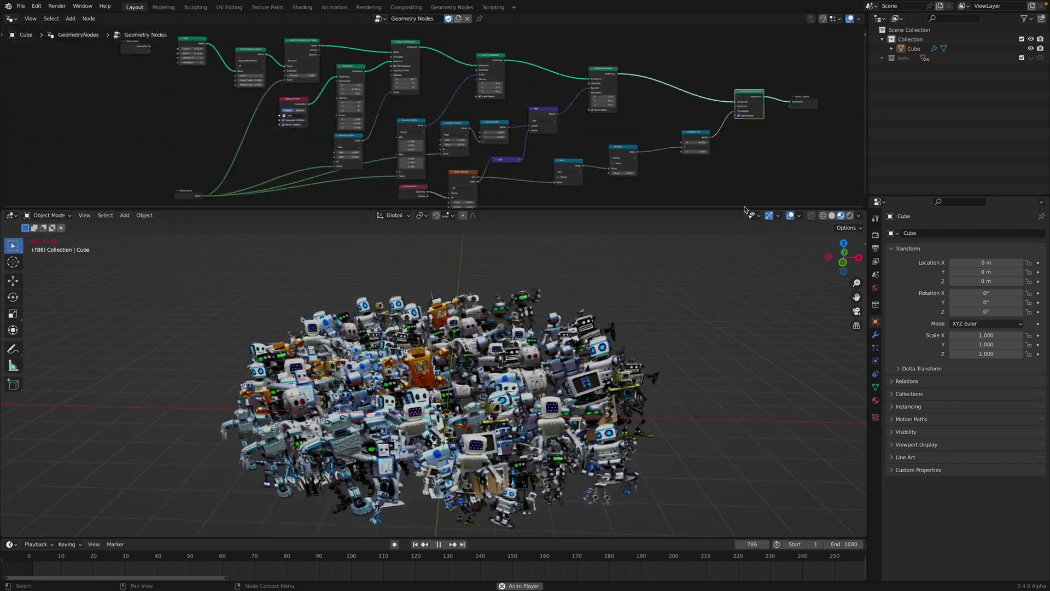
click(875, 335)
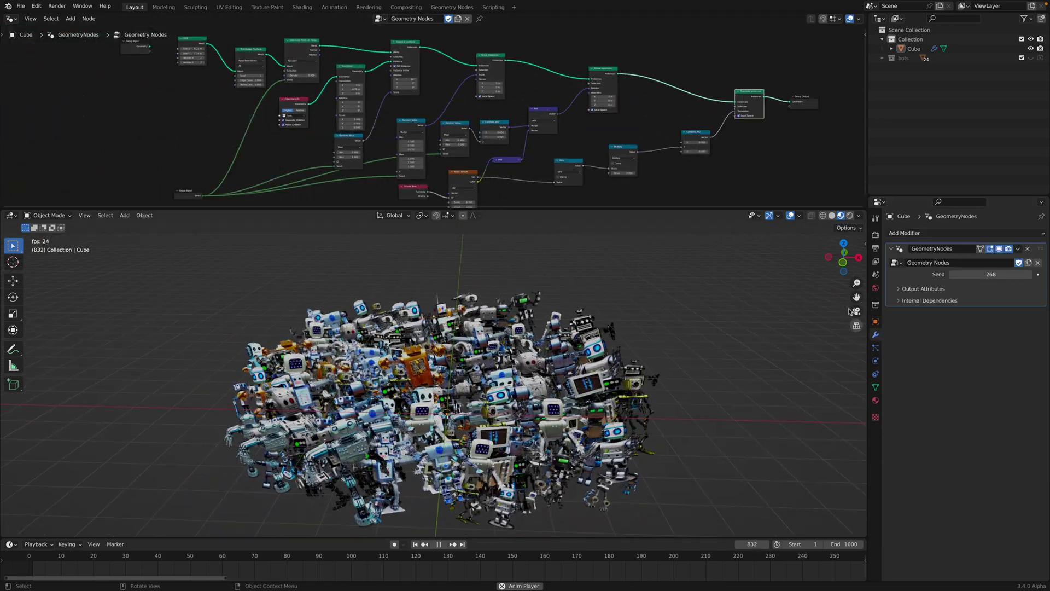
Step: Stop the crowd animation and examine the nodes leading to the Group Output up close
middle_drag(795, 284, 796, 278)
key(space)
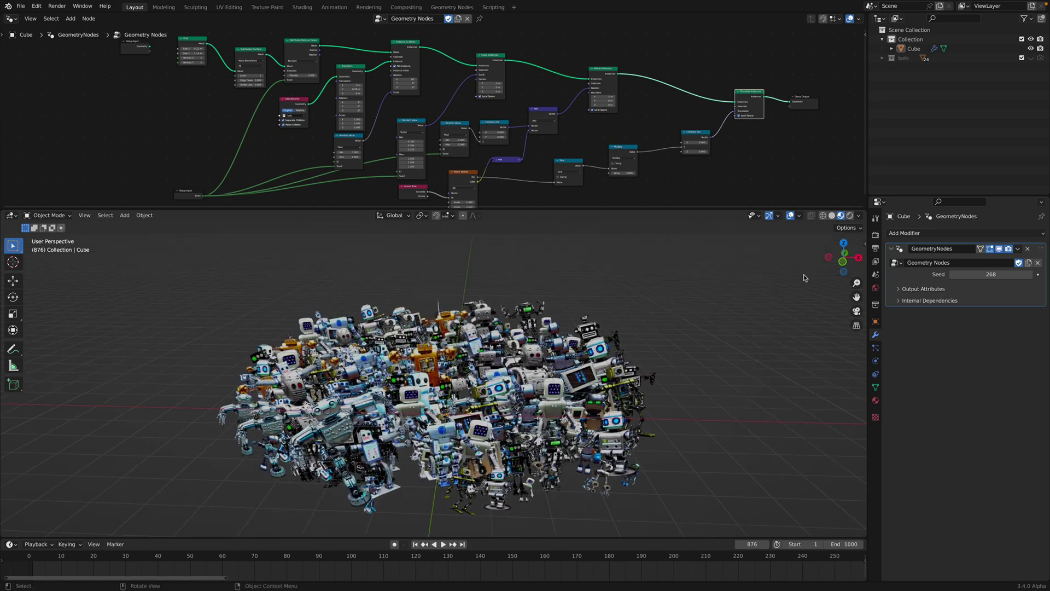
scroll(721, 176, up, 2)
middle_drag(692, 166, 565, 177)
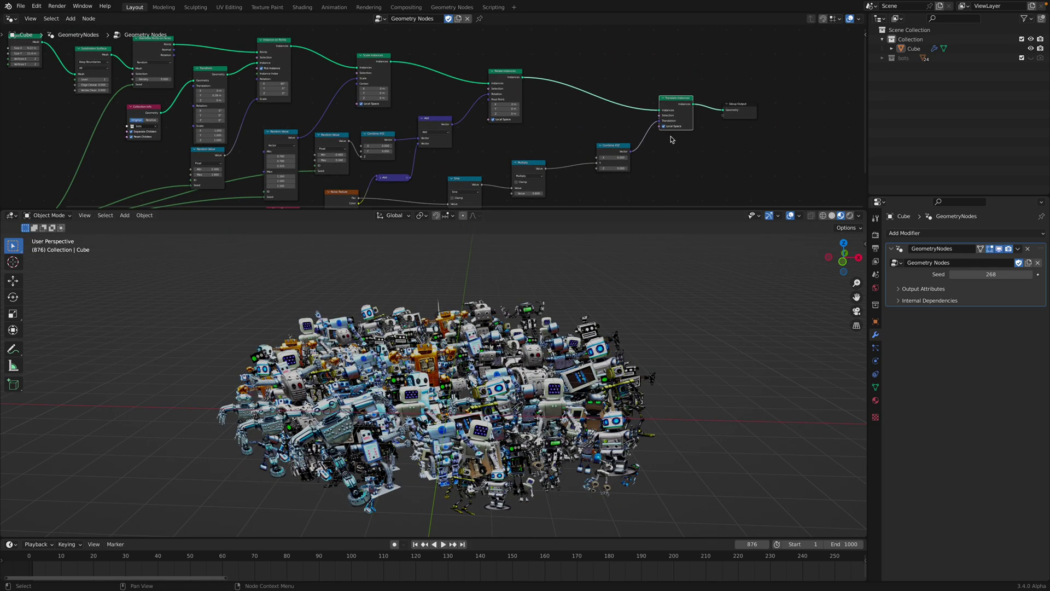
Step: View the robot crowd closer and look over the modifiers available for the cube without adding one
middle_drag(563, 310, 481, 365)
scroll(481, 366, up, 1)
click(963, 233)
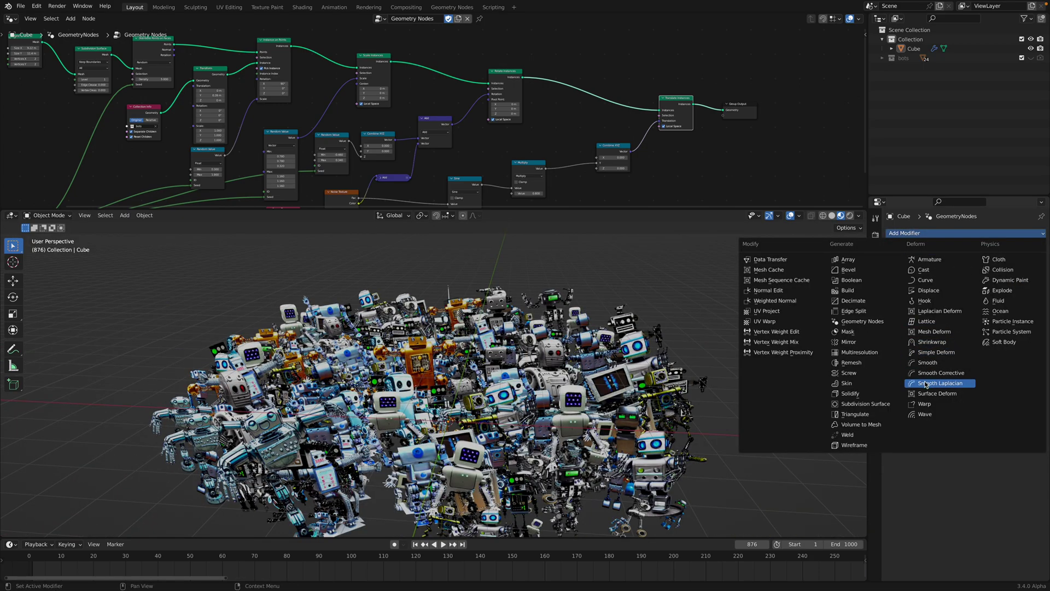
middle_drag(644, 337, 634, 360)
Step: Play the crowd animation seen from above, stop it, and review the whole node tree and the crowd from a low angle
key(space)
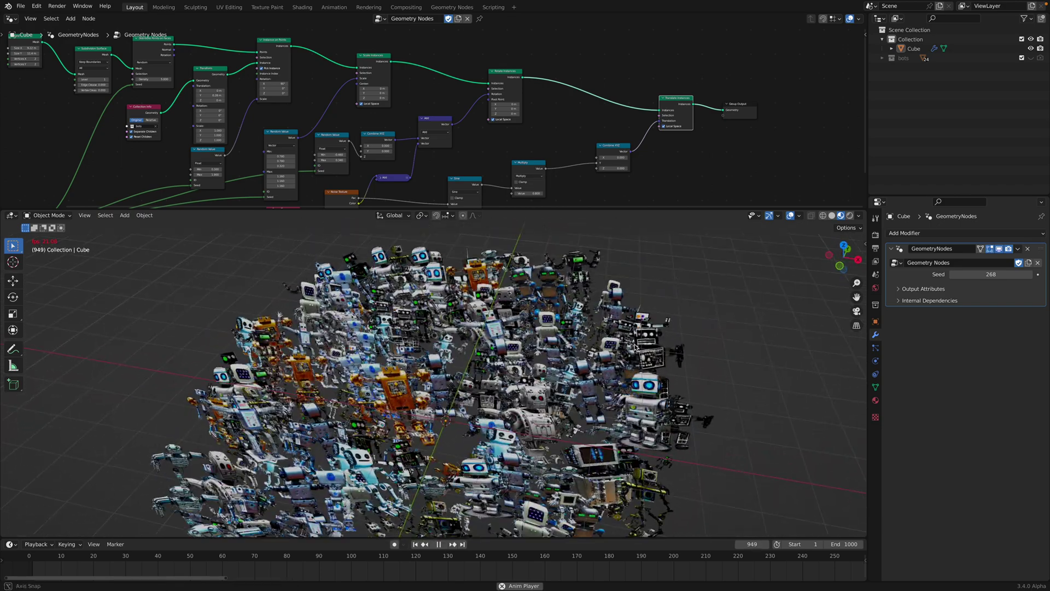
key(space)
scroll(437, 171, down, 3)
middle_drag(364, 159, 553, 154)
middle_drag(615, 137, 536, 132)
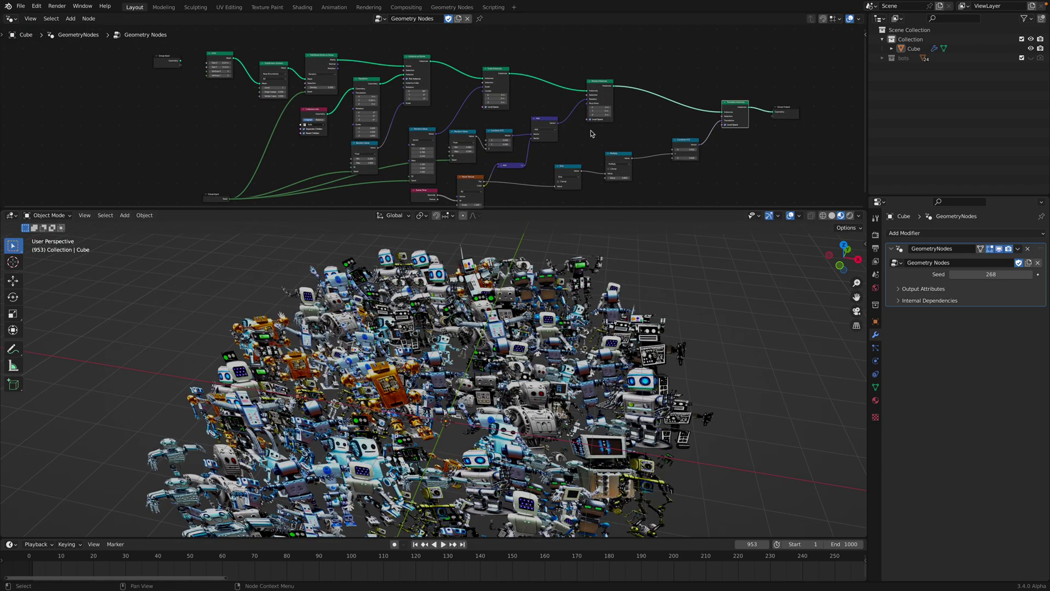
middle_drag(701, 289, 877, 135)
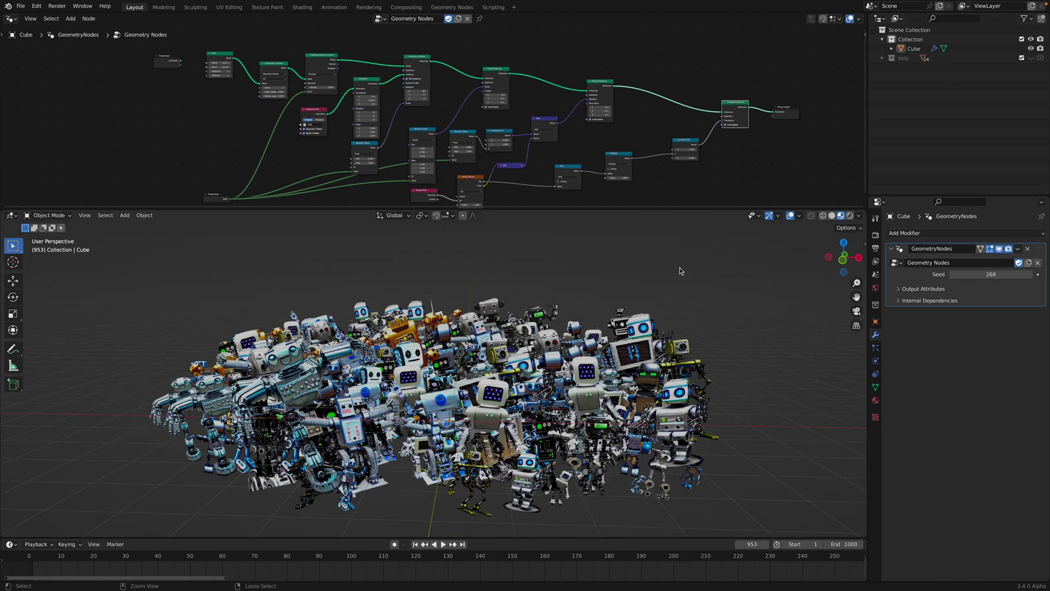
Step: Switch to Finder, go back to the Downloads folder and look inside its unknownrobots folder
key(ctrl+Left)
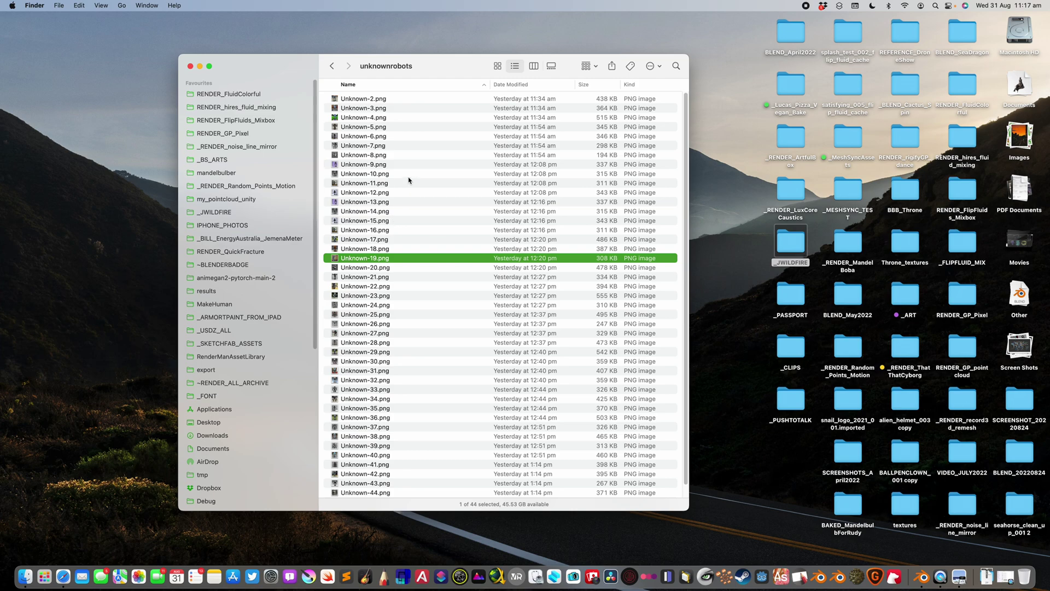
click(332, 66)
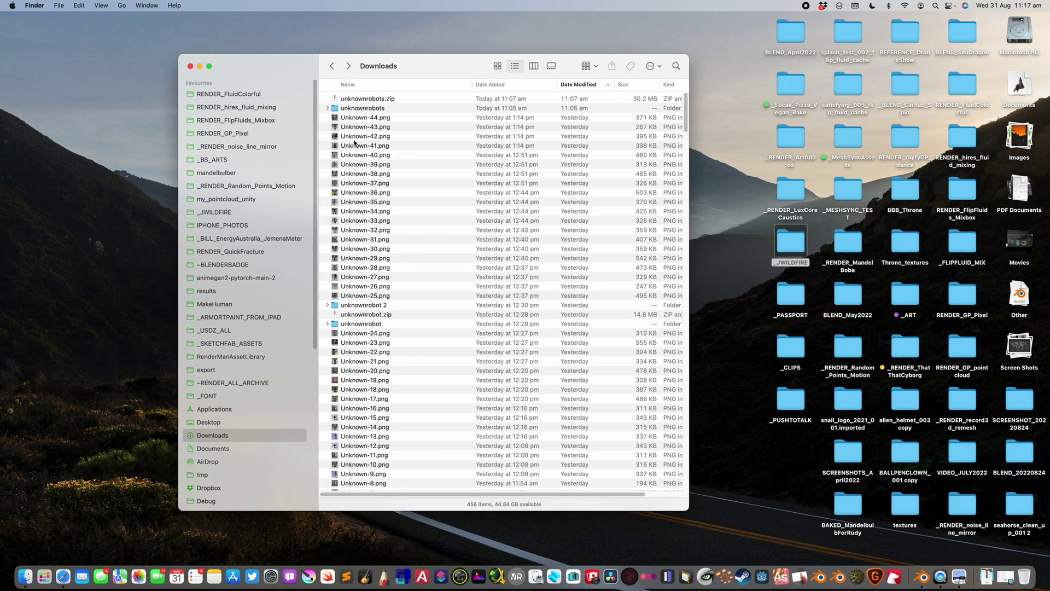
click(356, 136)
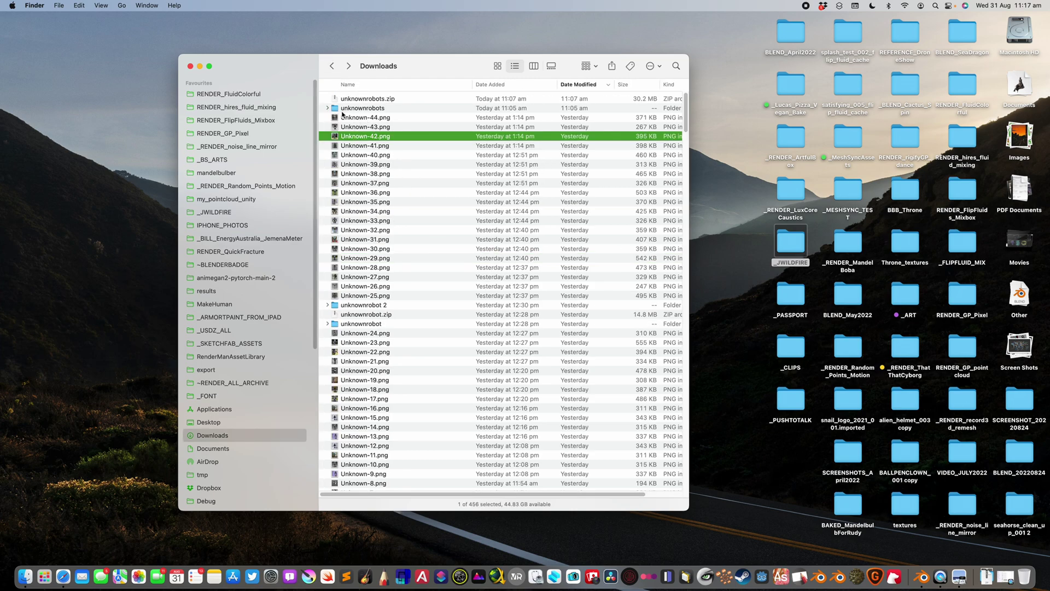
click(328, 109)
click(376, 128)
click(328, 108)
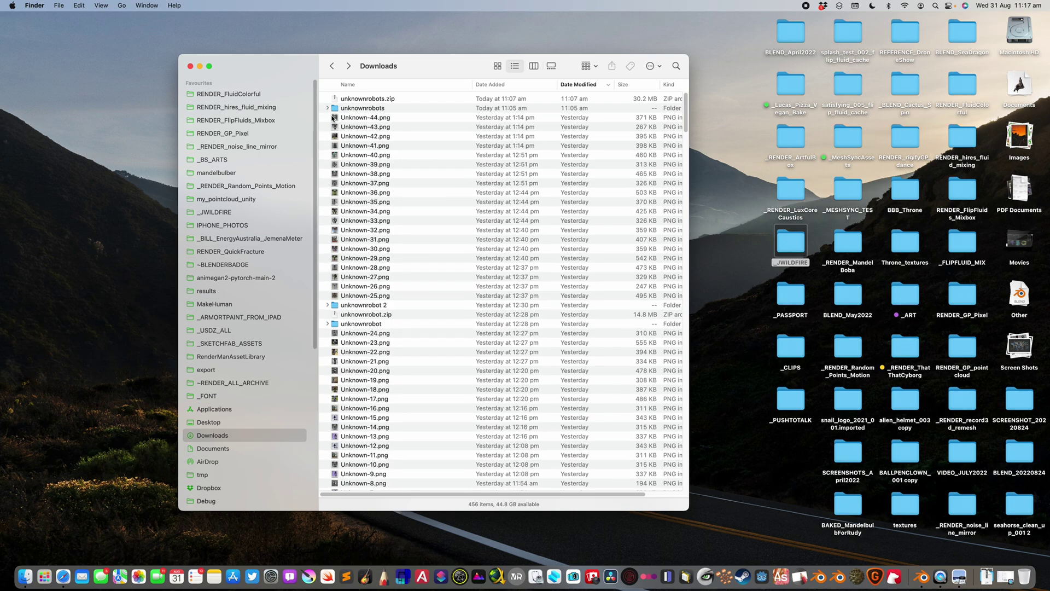
Step: Expand the unknownrobot 2 folder and preview its background-removed robot images one after another, starting with robot-2 Background Removed.png
click(337, 306)
click(327, 306)
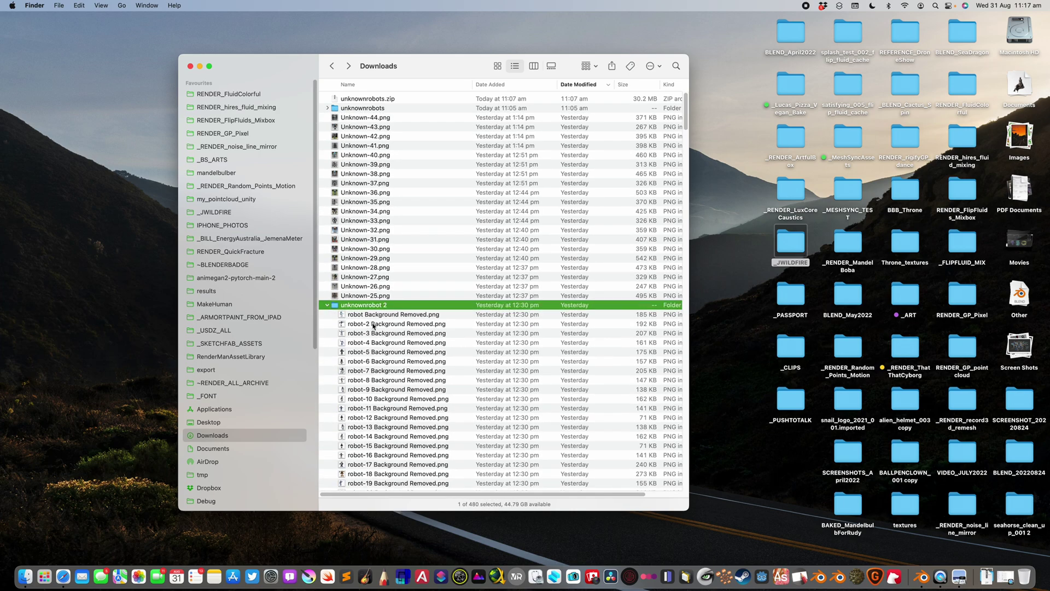
click(374, 324)
key(space)
key(Down)
key(Down)
key(Down)
key(Down)
key(Down)
key(Down)
key(Down)
key(Down)
key(Down)
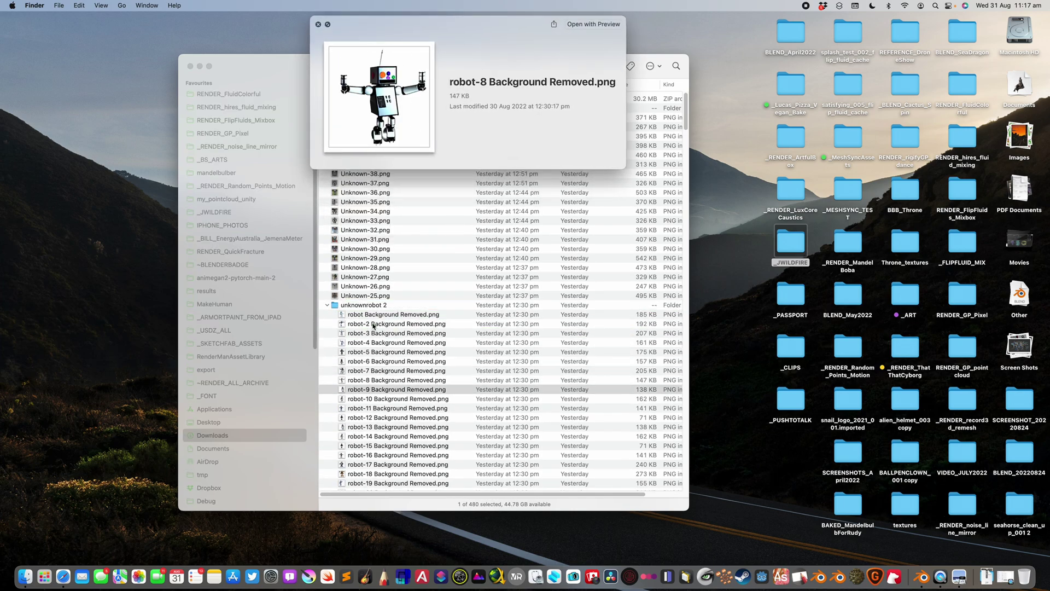
click(316, 25)
drag(458, 71, 430, 72)
Step: Return to Blender and play the robot crowd animation with the whole node tree in view
key(ctrl+Right)
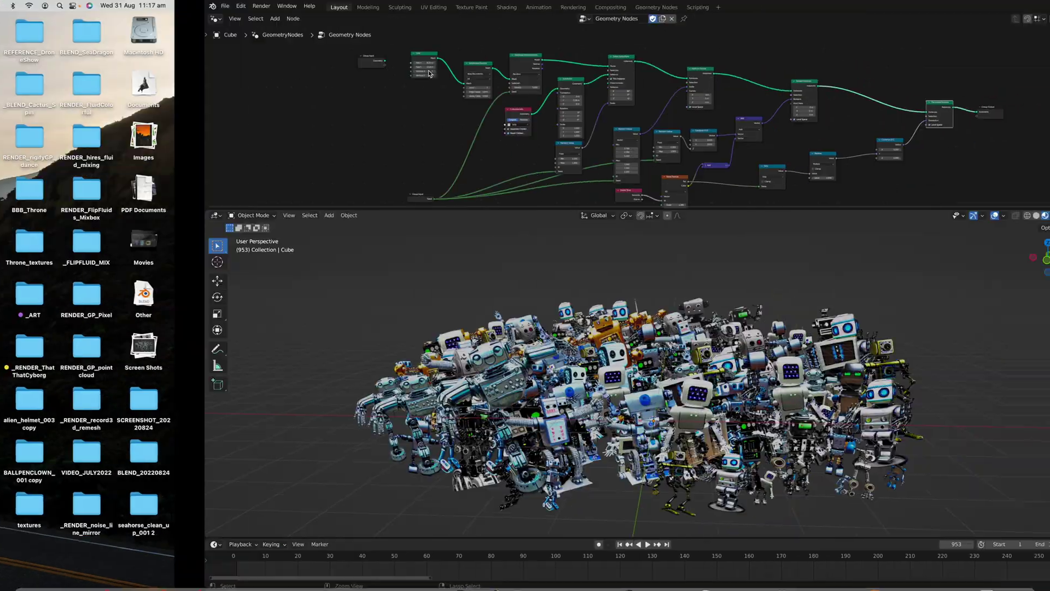
middle_drag(583, 309, 592, 294)
key(space)
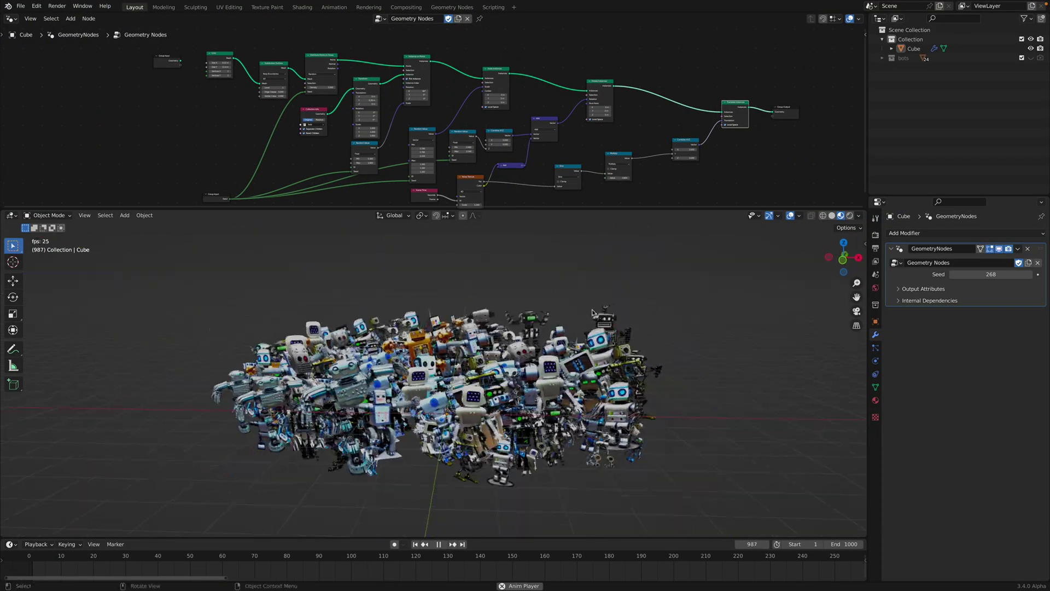
scroll(553, 137, down, 2)
scroll(552, 137, up, 1)
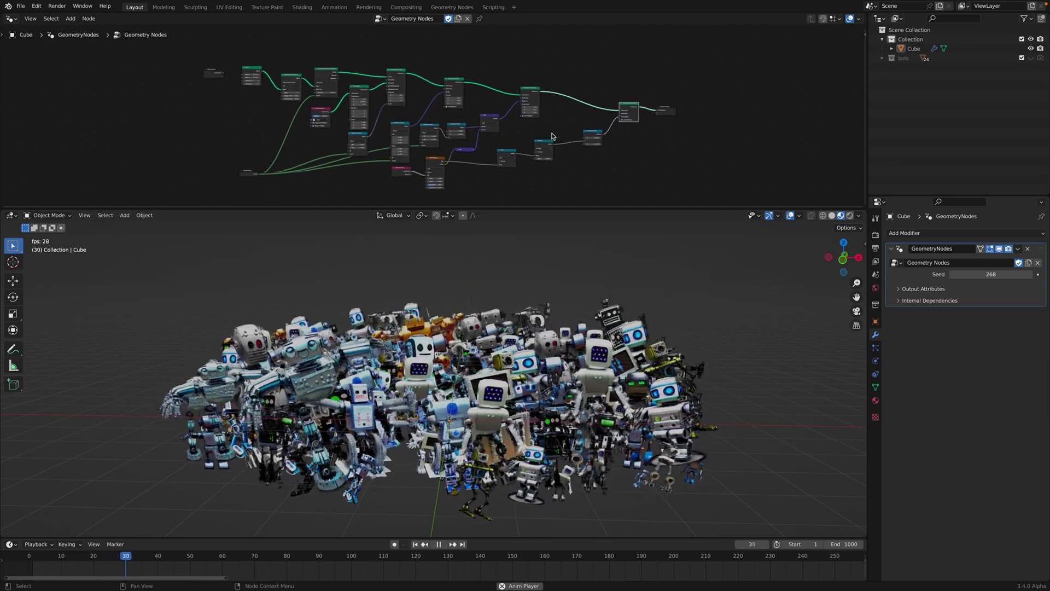